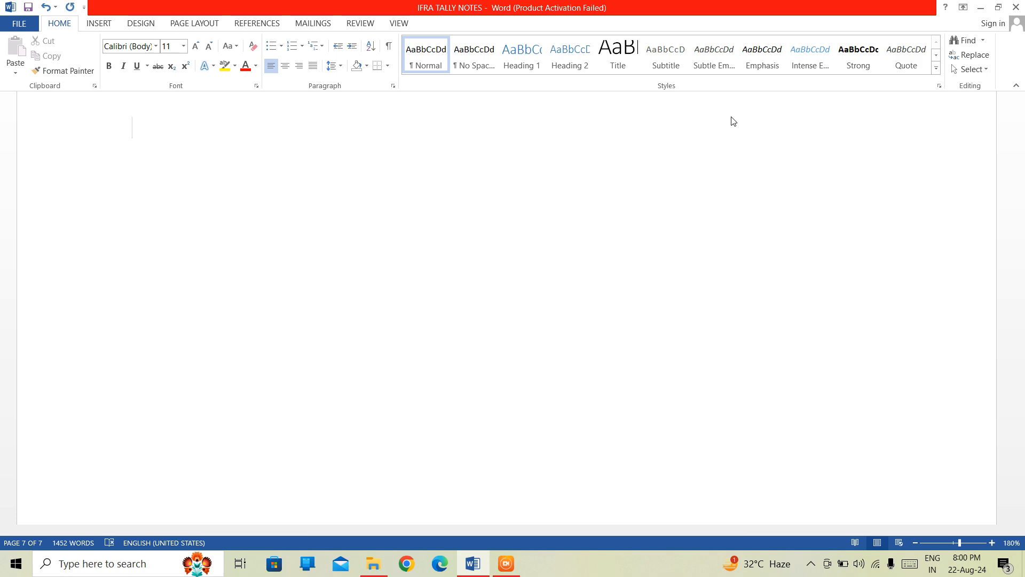
Step: Add the centred, bold, underlined heading "TYPES OF BOOKKEEPING SYSTEM" on the blank page
key(ctrl+b)
key(ctrl+u)
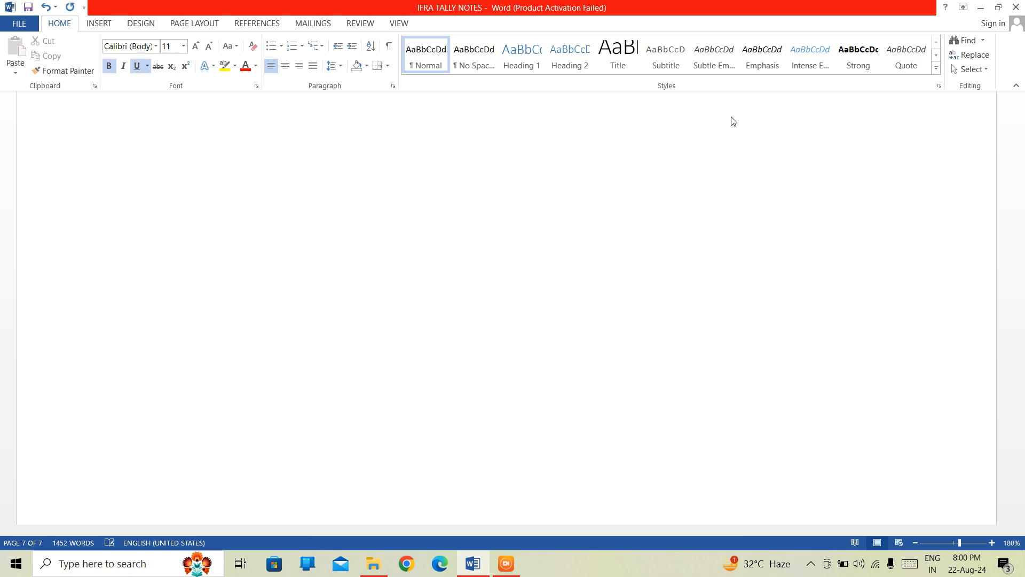
key(ctrl+e)
text(TYPES )
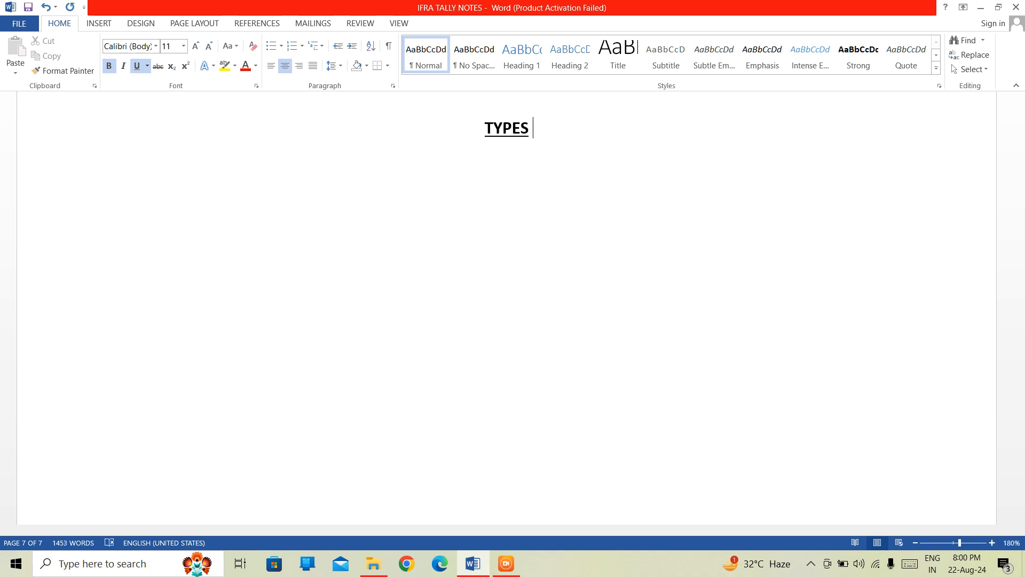
text(OF BOO)
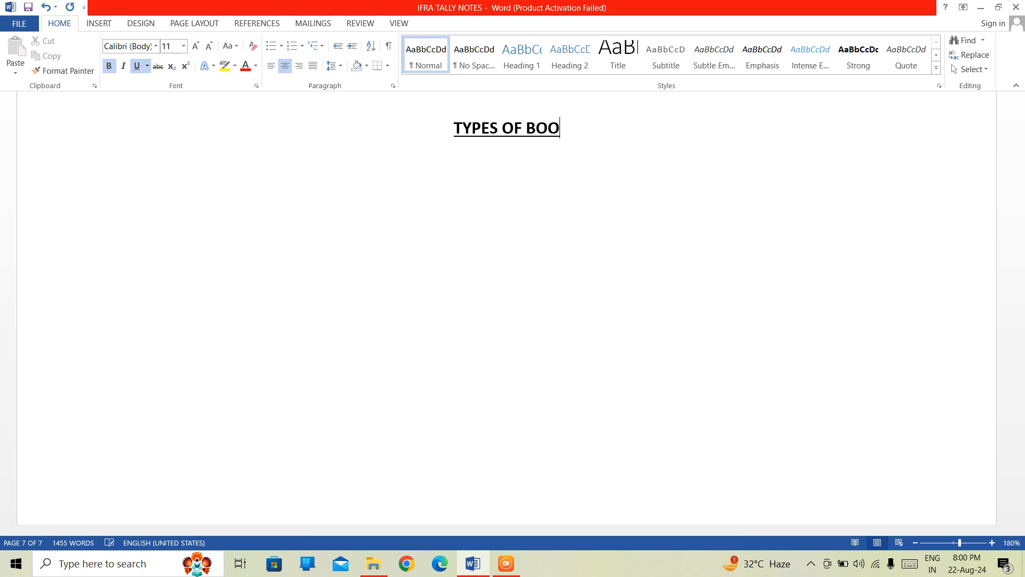
text(KKEEPING)
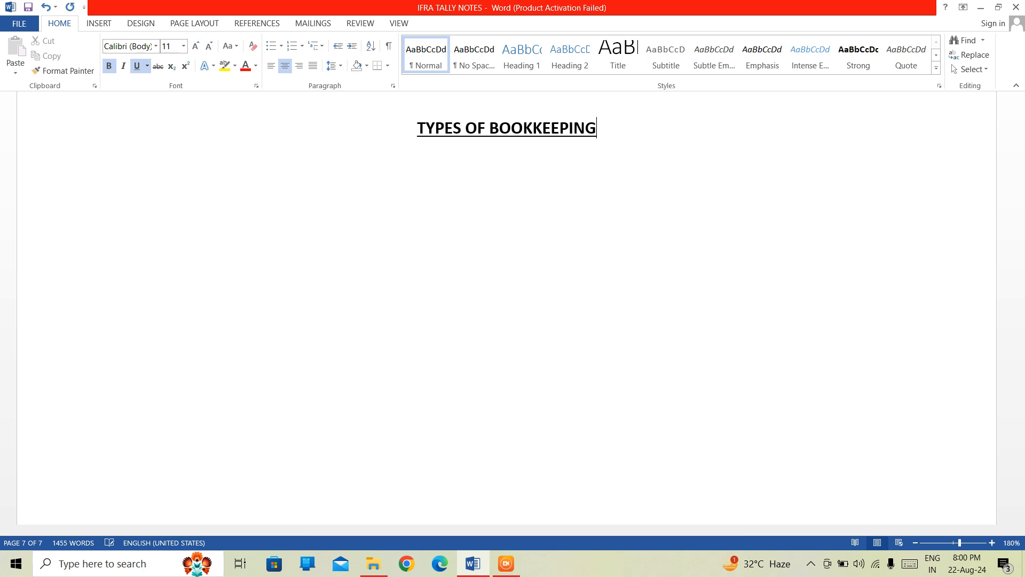
text( SYS)
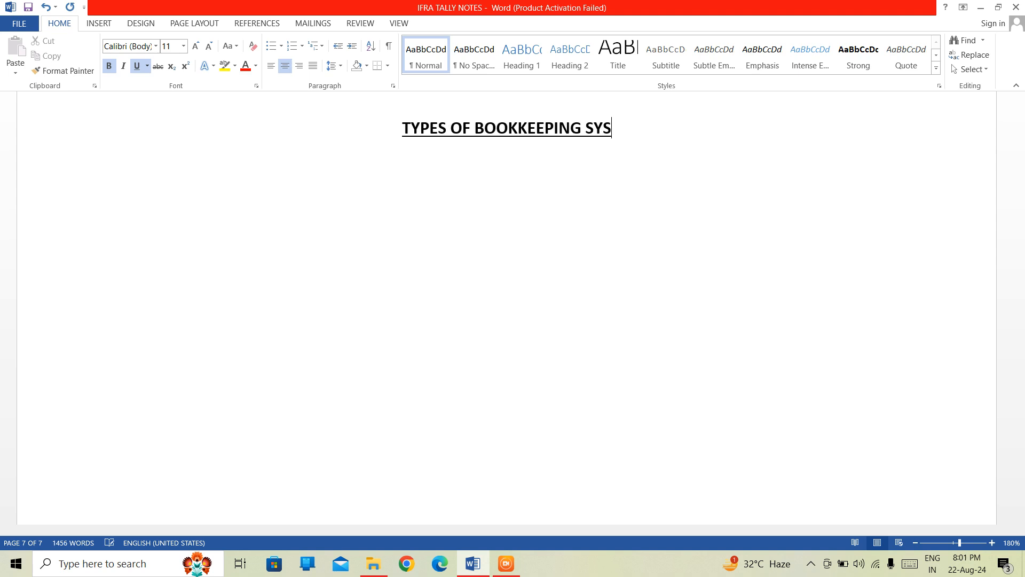
text(TEM)
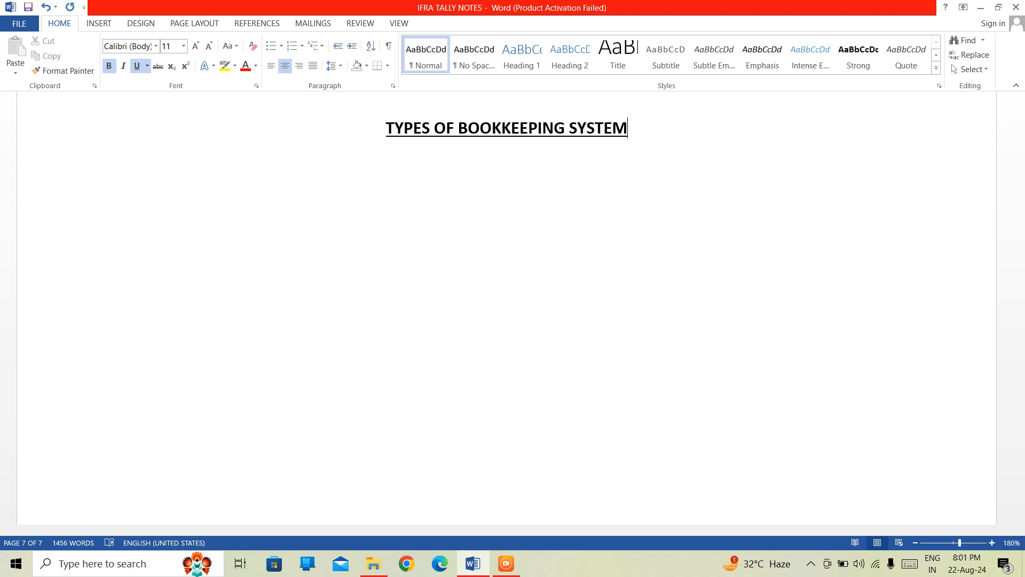
Step: Below the heading, add a left-aligned, bold numbered list without underline, containing "SINGLE ENTRY" and "DOUBLE ENTRY"
key(Return)
key(ctrl+u)
key(ctrl+l)
text(1)
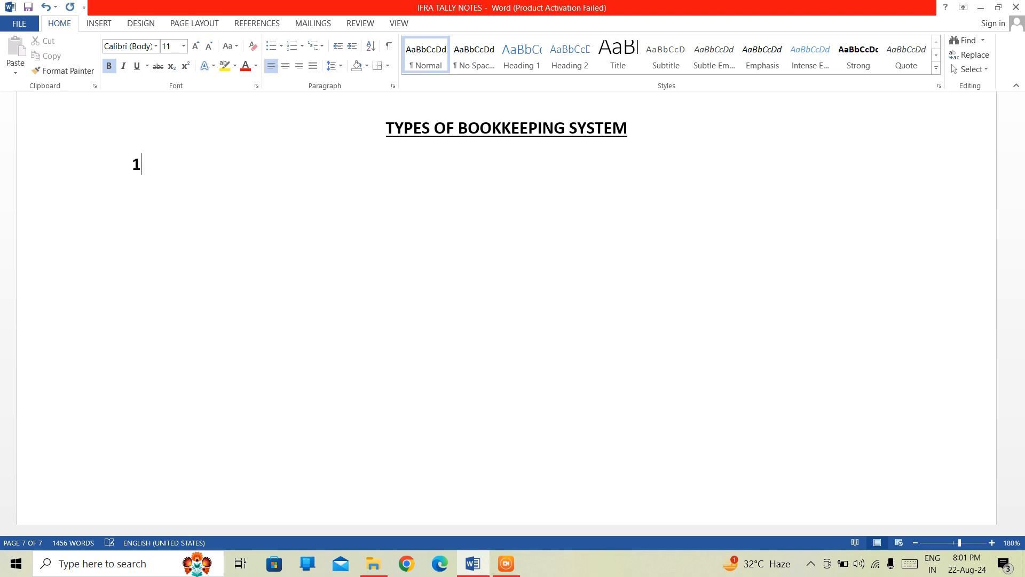
text(. )
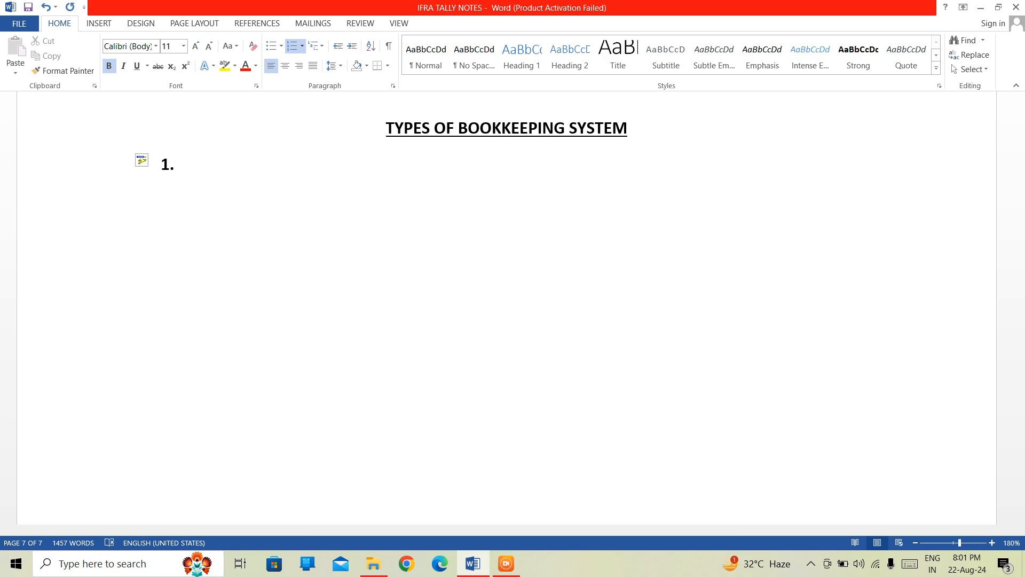
text(SIB)
key(BackSpace)
text(NGLE ENTRY)
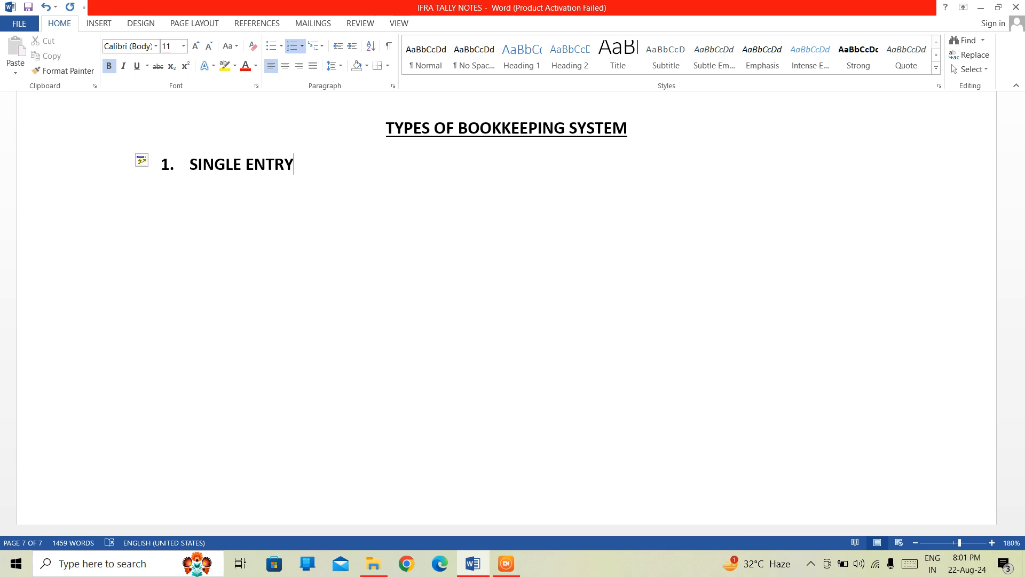
key(Return)
text(DOUBK)
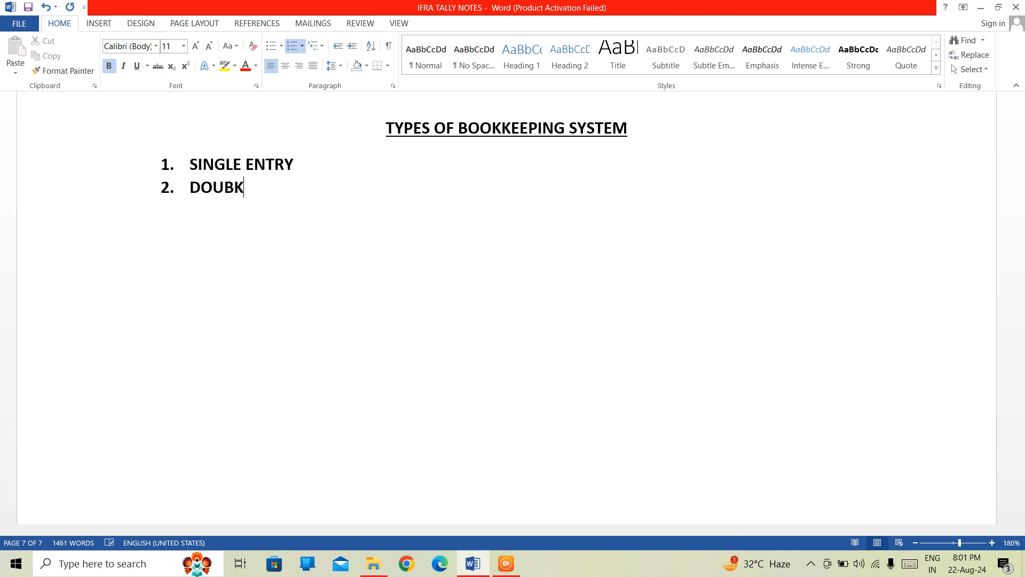
key(BackSpace)
text(LE EN)
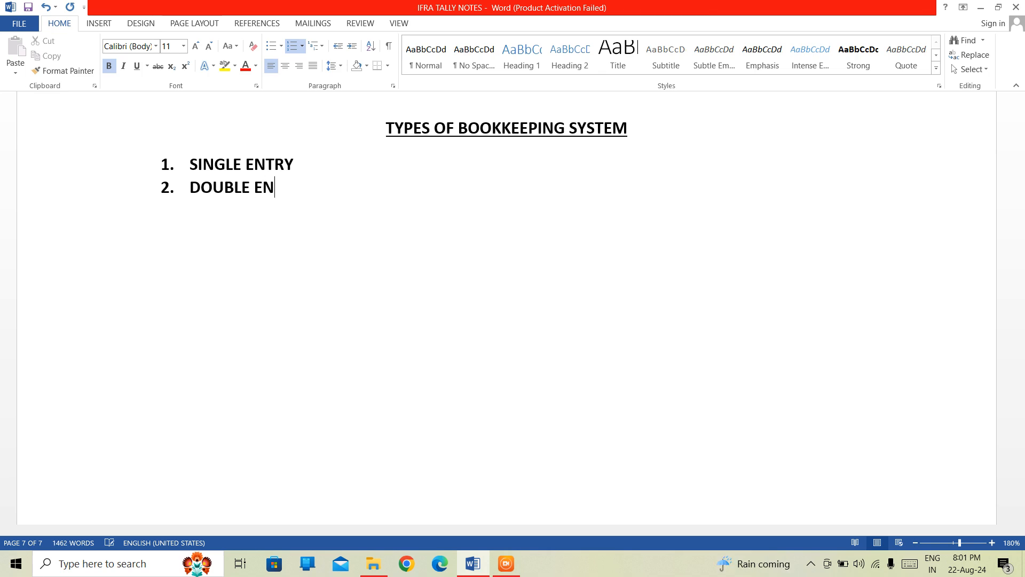
text(TRY)
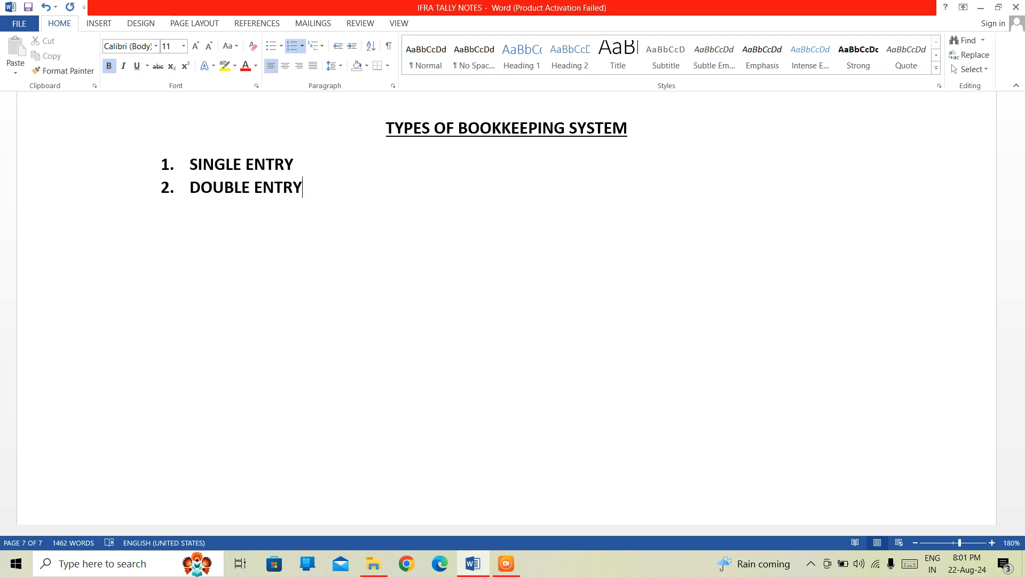
Step: End the list and start a new bold numbered list at 1 with the item "SINGLE ENTRY SYSTEM"
key(Return)
key(BackSpace)
key(BackSpace)
key(BackSpace)
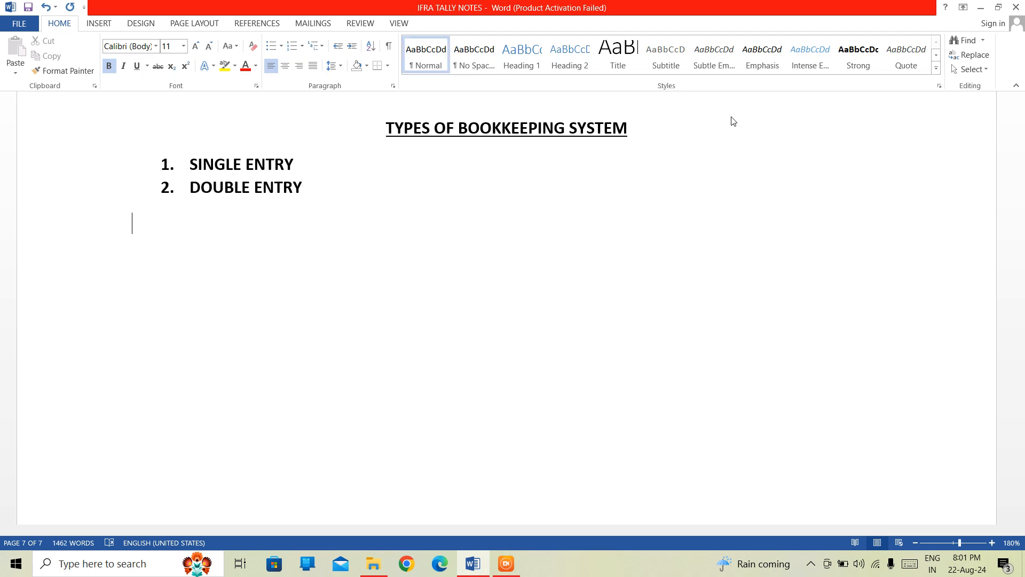
text(1. SIB)
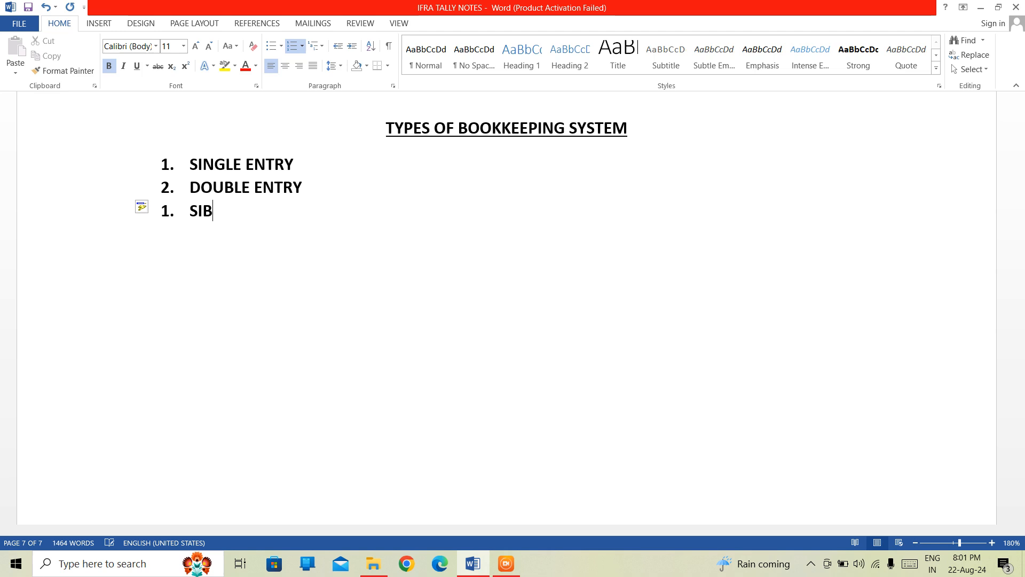
key(BackSpace)
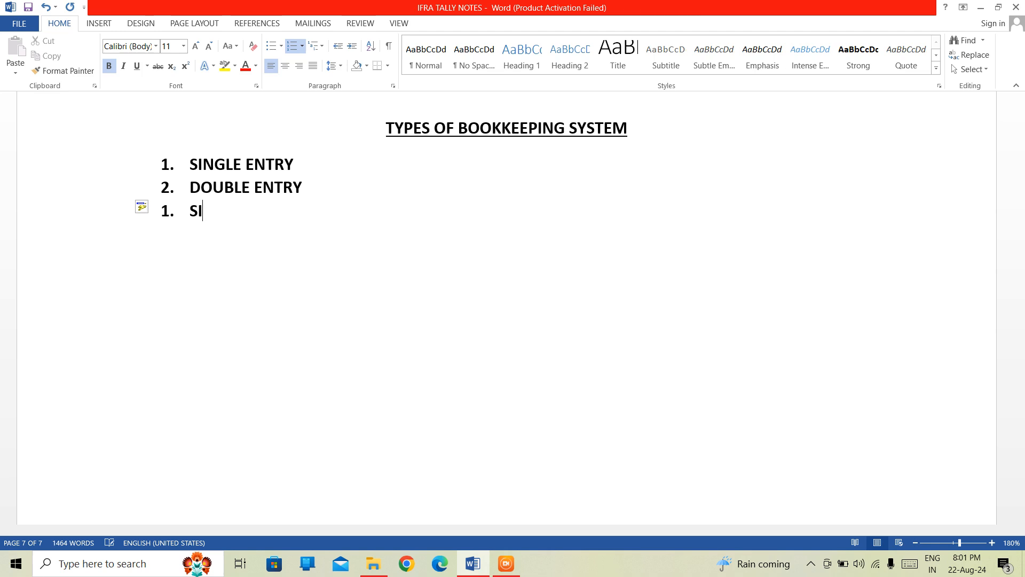
text(NGLE ENTRY)
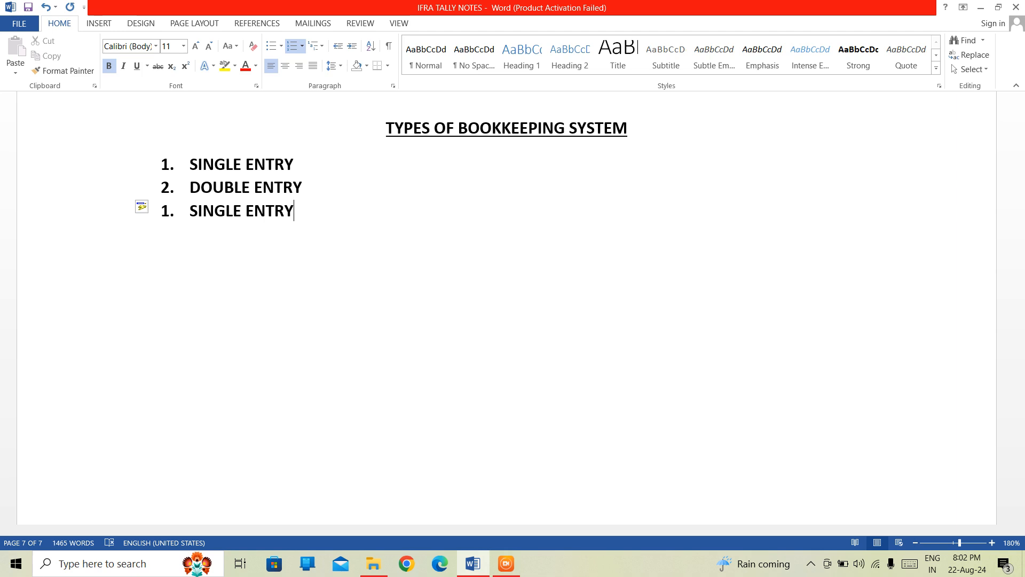
text( SYSTEM)
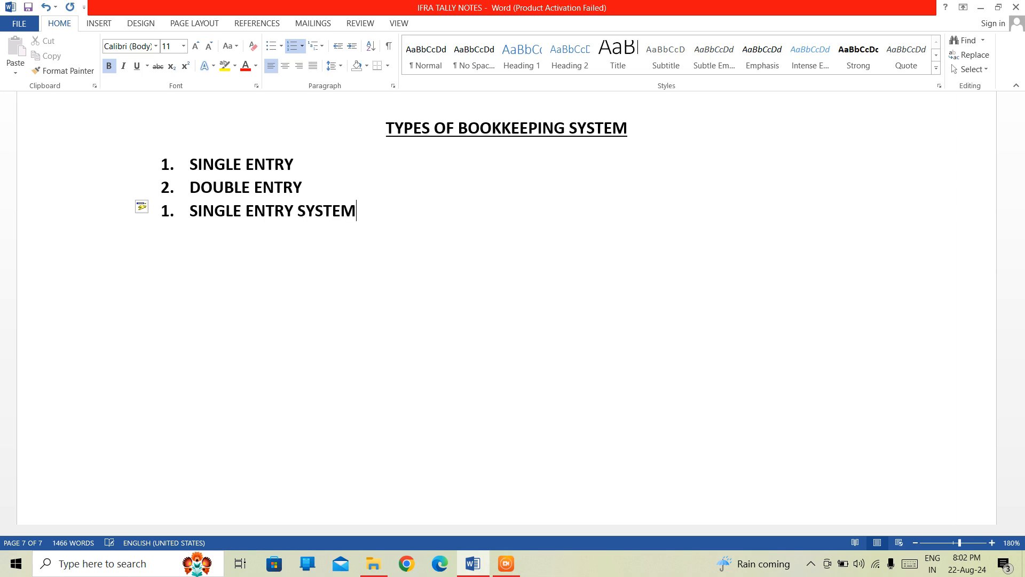
Step: Insert a blank unnumbered line between the "DOUBLE ENTRY" item and the "SINGLE ENTRY SYSTEM" item
key(Left)
key(Up)
key(Return)
key(BackSpace)
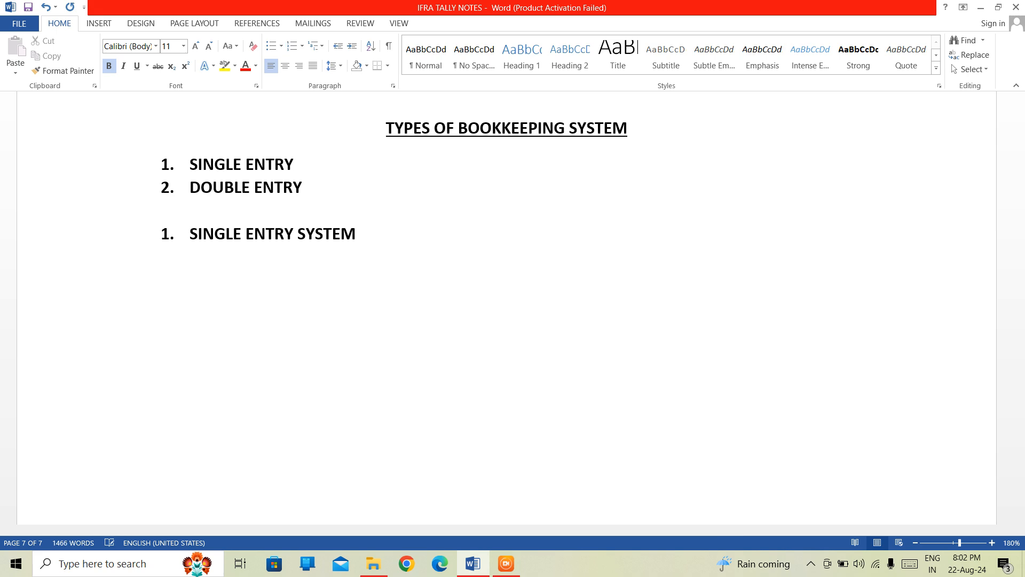
Step: After "SINGLE ENTRY SYSTEM", add a bold hyphen and the non-bold definition "IT IS INCOMPLETE SYSTEM OF RECORDING BUSINESS TRANSACTIONS."
key(Down)
key(Right)
key(Right)
key(Right)
key(Right)
key(Right)
key(Right)
key(Right)
key(Right)
key(Right)
key(Right)
key(Right)
key(Right)
key(Right)
key(Right)
key(Right)
key(Right)
key(Right)
key(Right)
key(Right)
text(-)
key(ctrl+b)
text(IT )
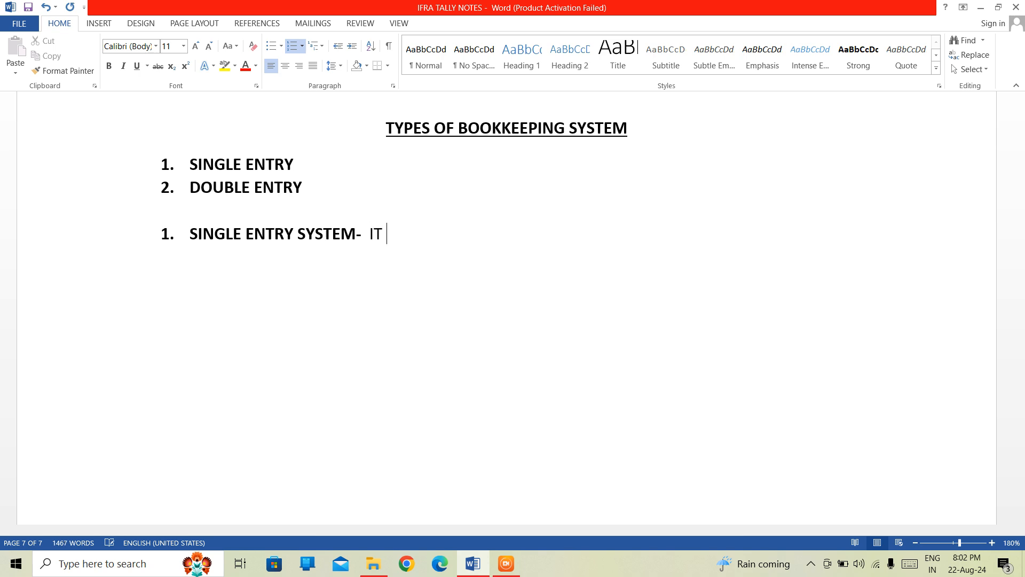
text(IS INCOMPLETE)
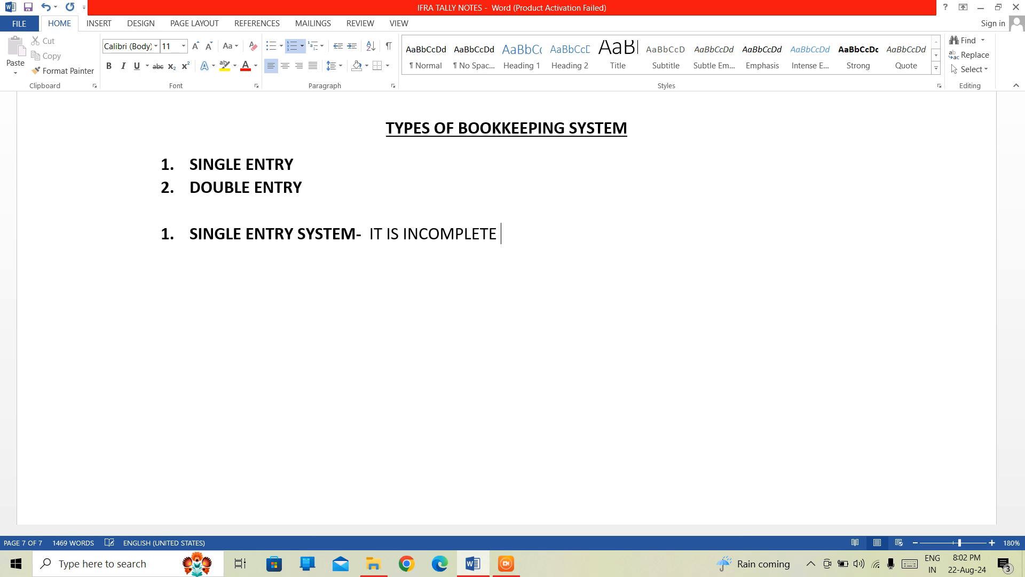
text( SYSTEN)
key(BackSpace)
text(M OF)
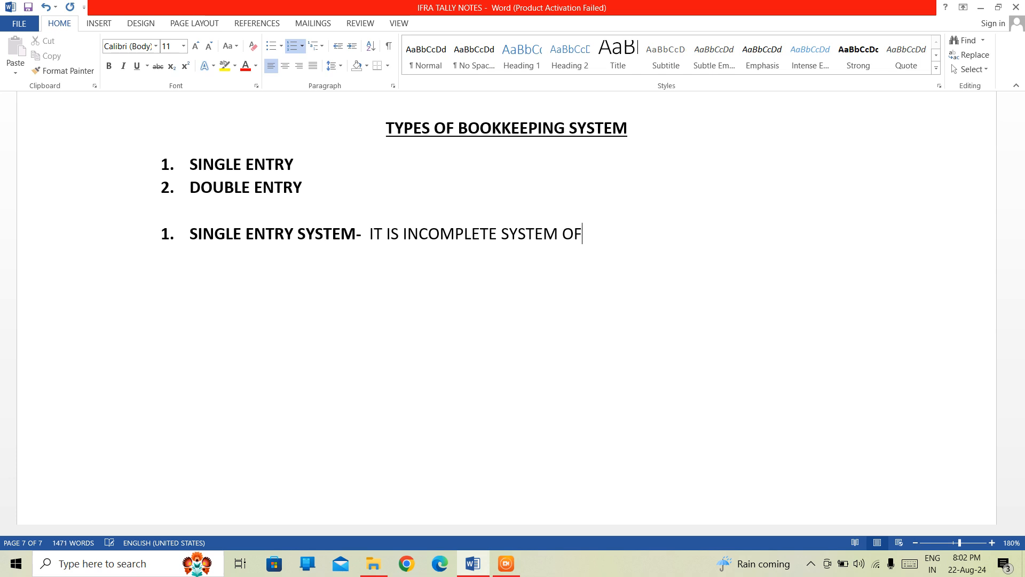
text( RECORDING)
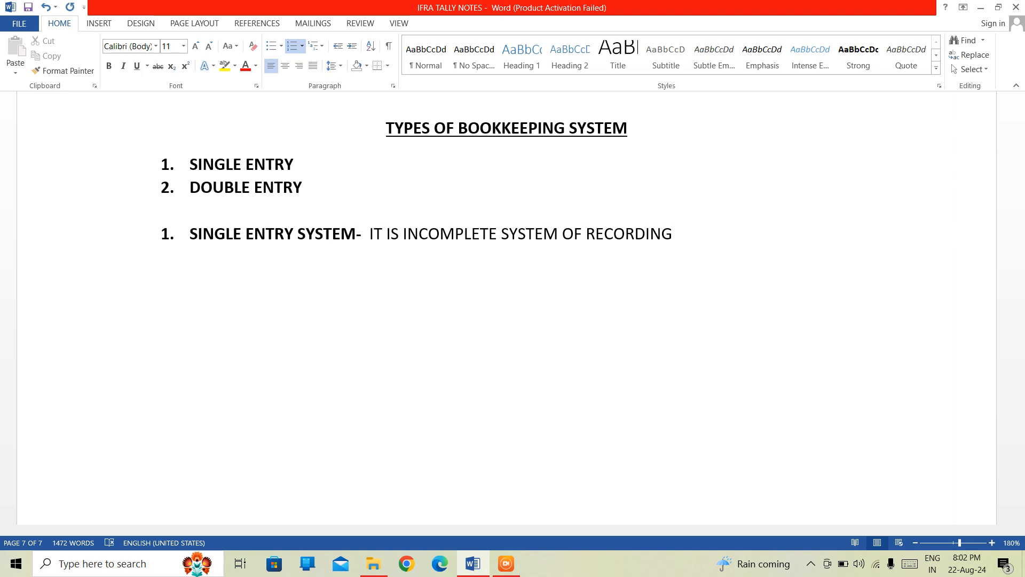
text(BUSI)
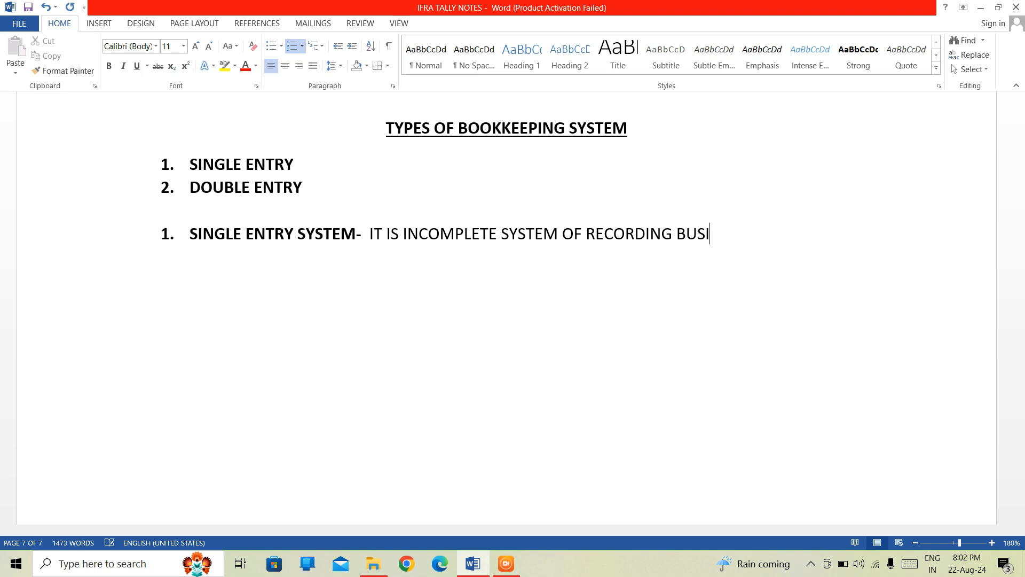
text(NESS TRA)
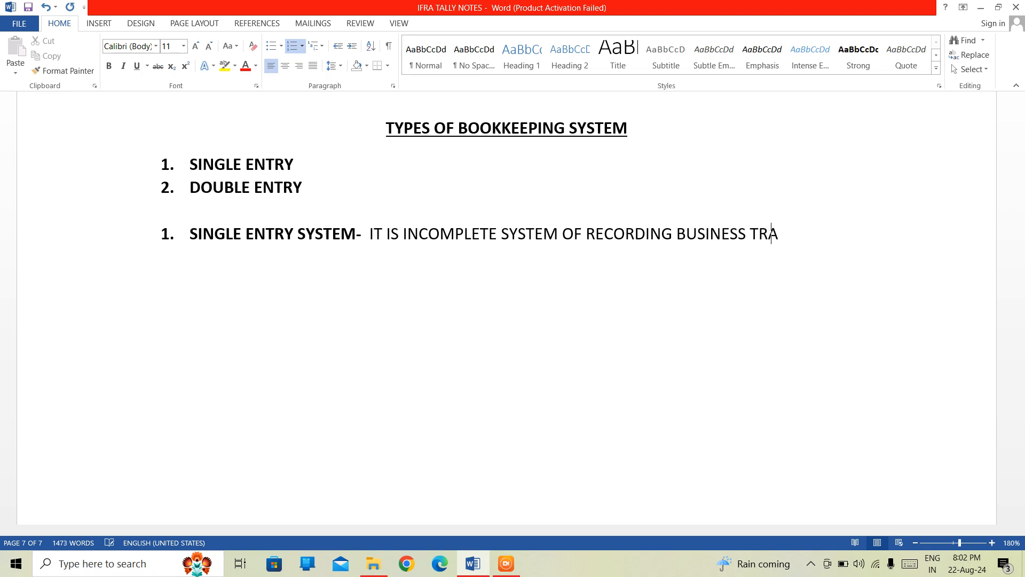
text(NSACTION)
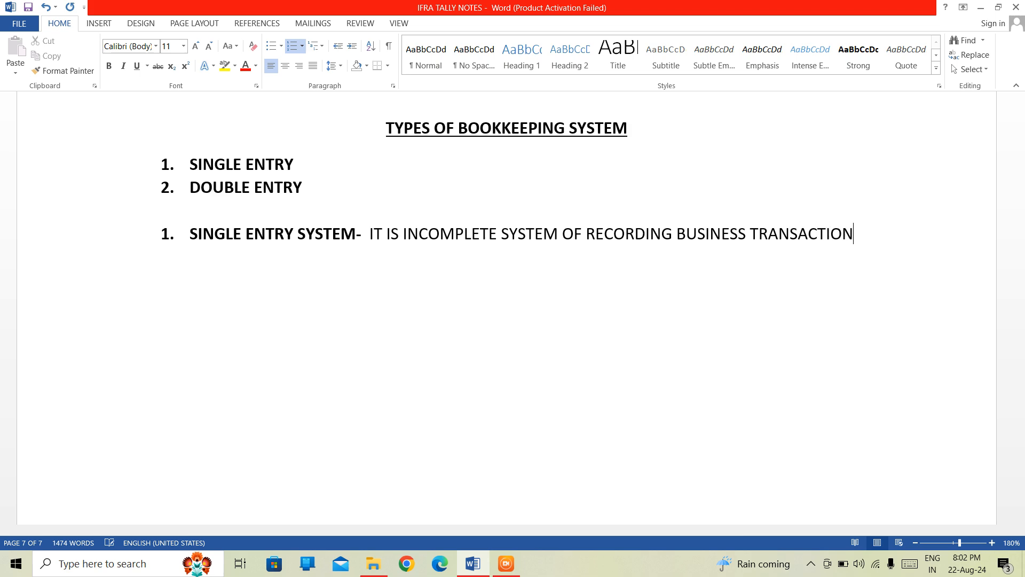
text(S.)
Step: Below the single entry definition, start an unnumbered, non-bold paragraph with "THE BUSINESS ORGANISATION MAINTAINS"
key(Return)
key(BackSpace)
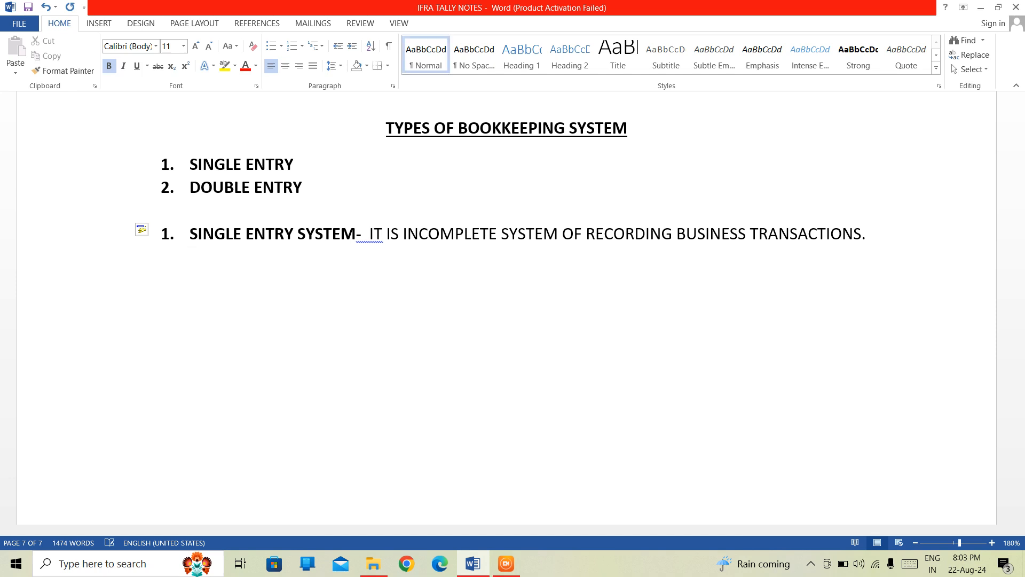
text(THE)
key(BackSpace)
key(BackSpace)
key(BackSpace)
text(B)
key(BackSpace)
key(ctrl+b)
text(THE BUSINESS )
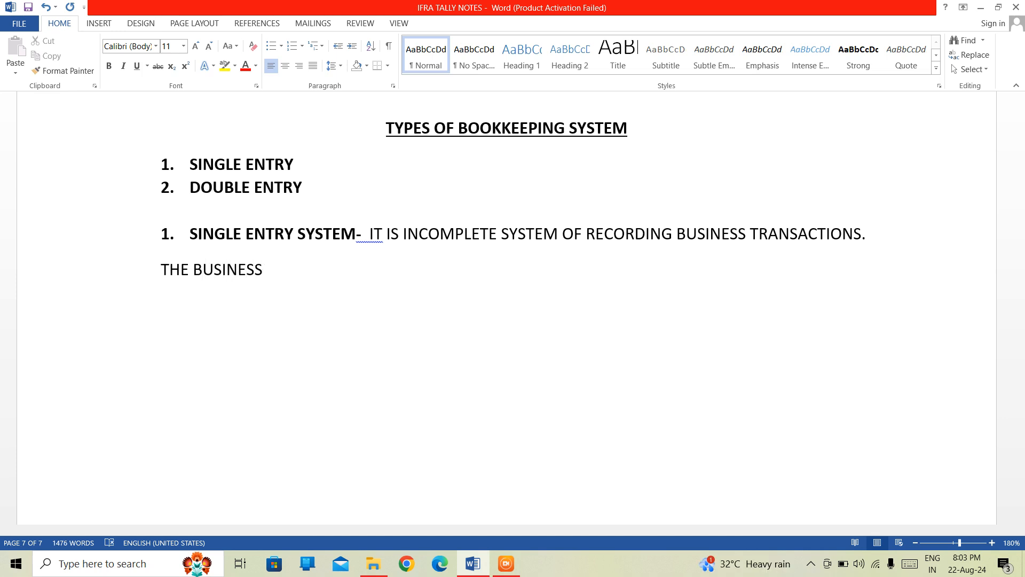
text(ORGAN)
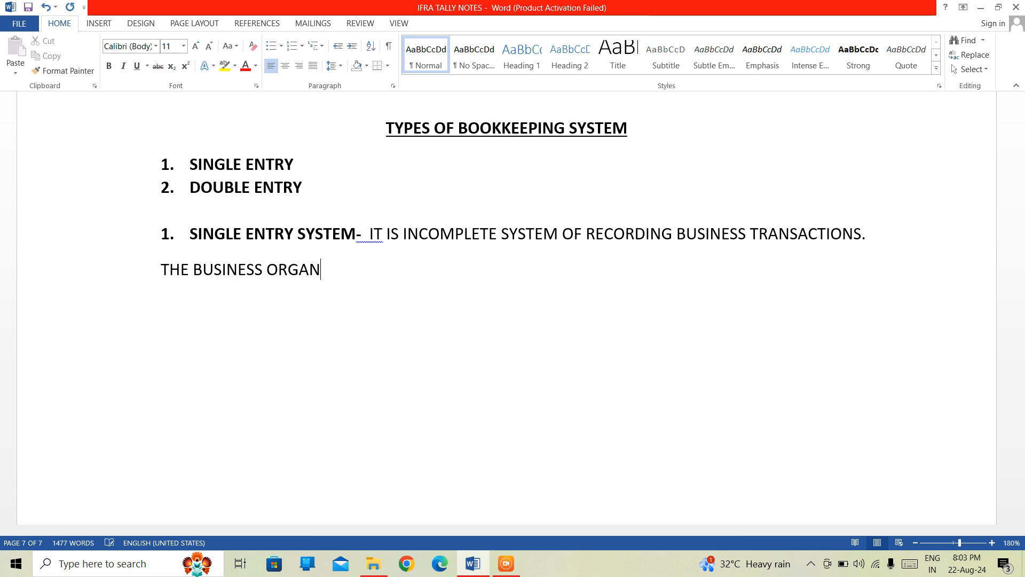
text(ISATION)
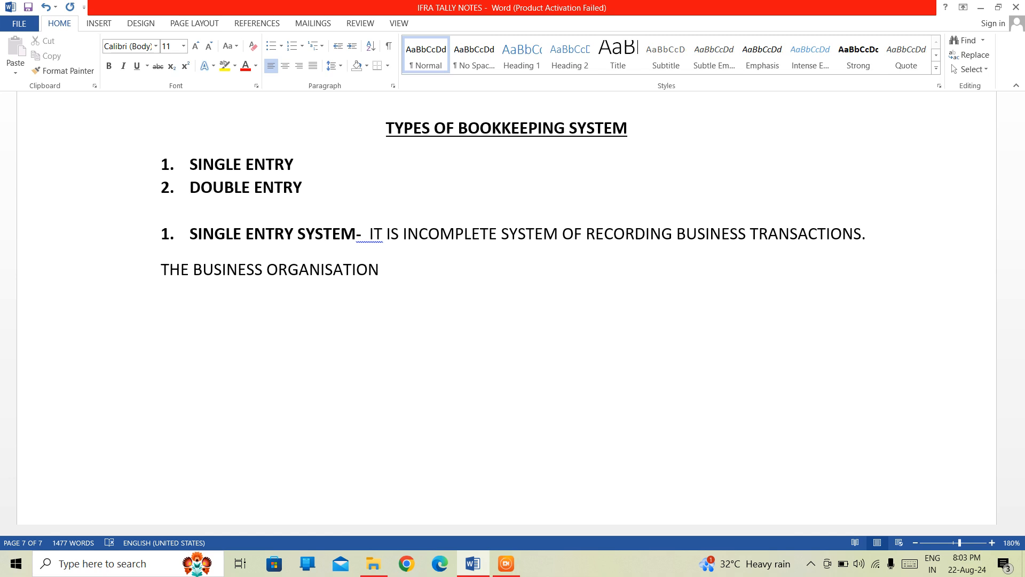
text( MAINTAINS )
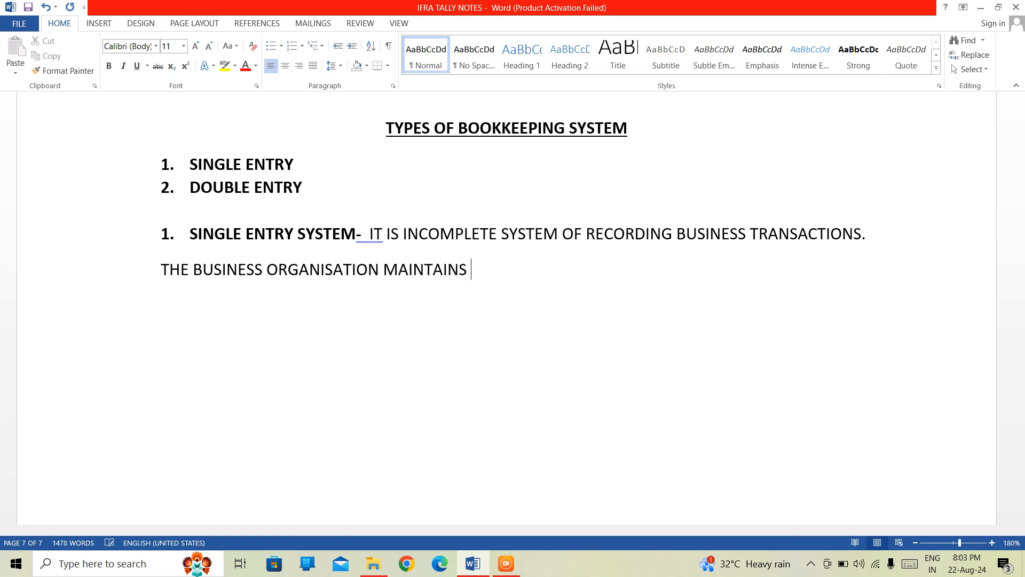
Step: Complete the business organisation sentence with "ONLY PERSONAL ACCOUNTS & CASH ACCOUNT OF DEBTORS & CREDITORS."
text(ONLY)
text(PER)
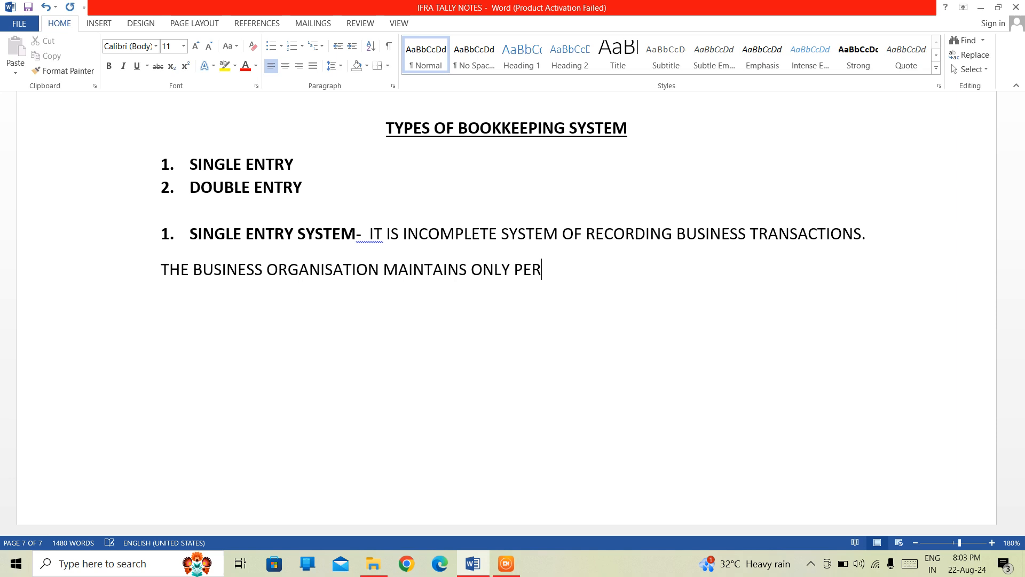
text(SONAL A)
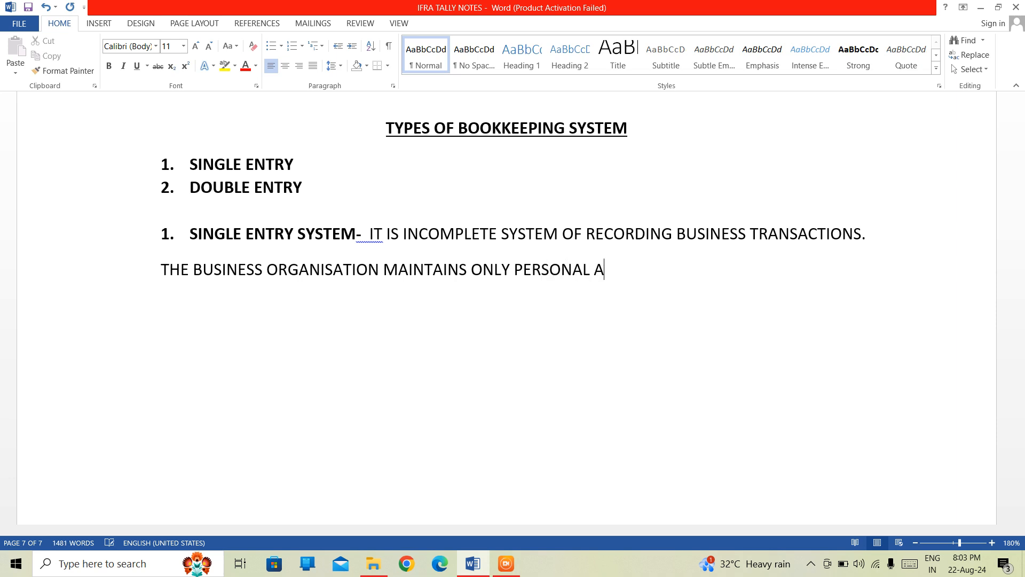
text(CCOUNTS & CA)
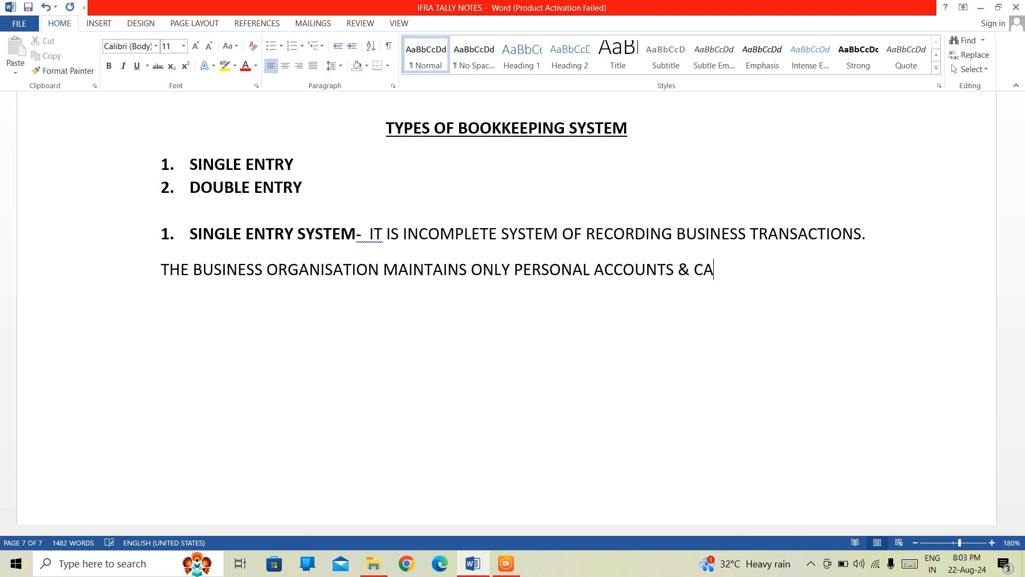
text(SH ACCOUNT)
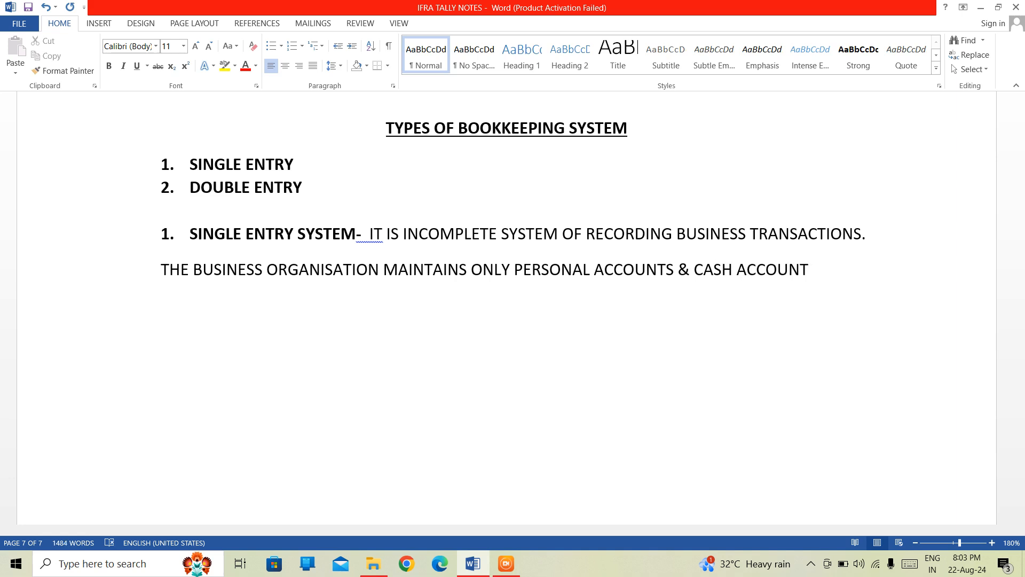
text( OF DEBTORS & )
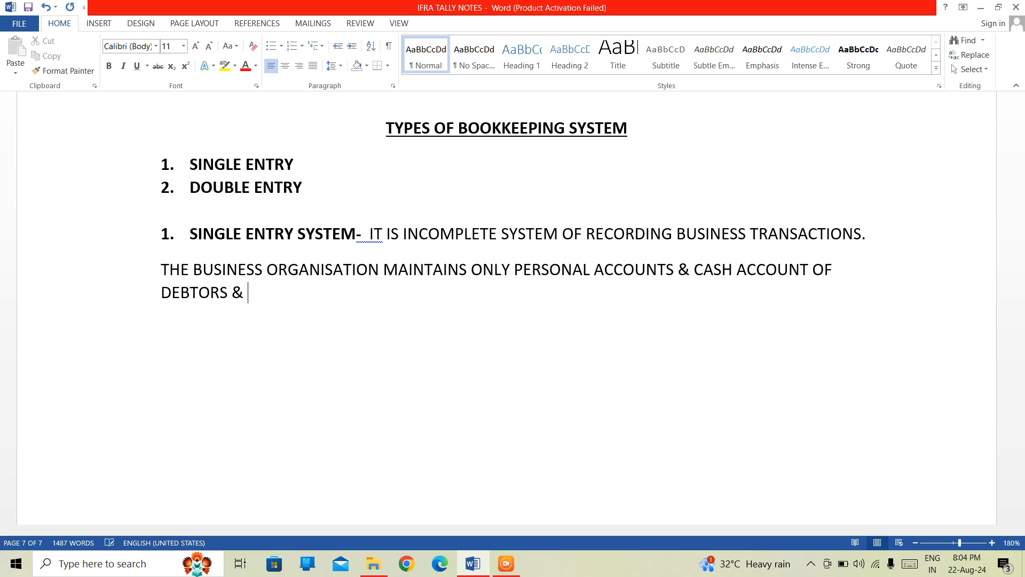
text(CREDITOR)
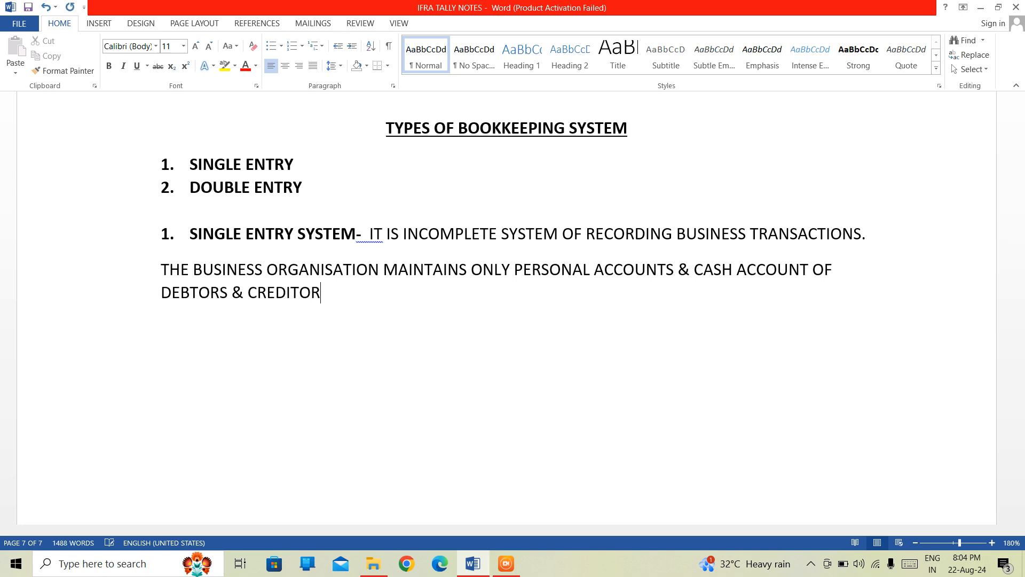
text(S)
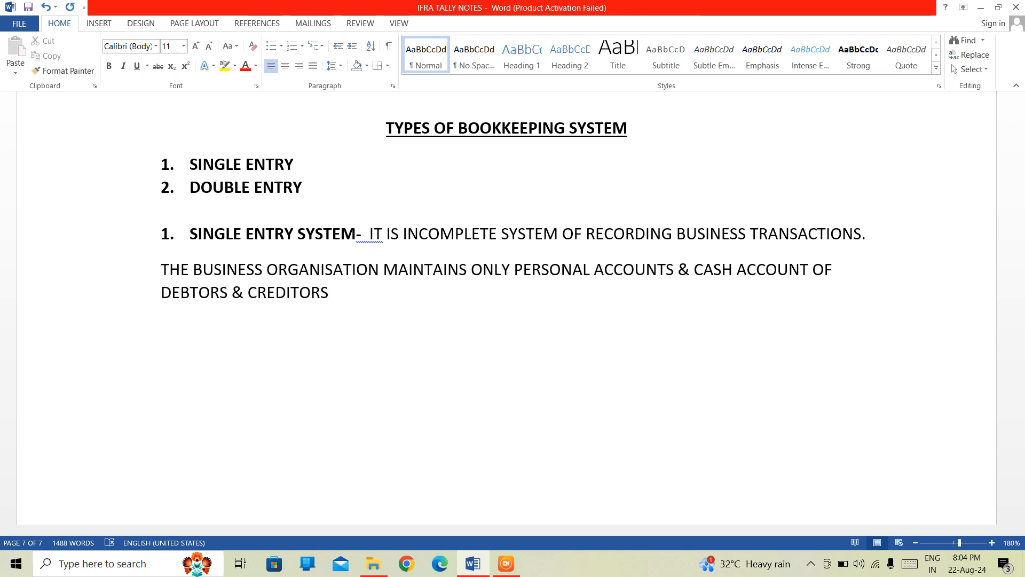
text(.)
Step: Add a new paragraph below reading "IN SINGLE ENTRY SYSTEM, HARD TO IDENTIFY THE ERRORS."
text(IN SIN)
text(GLE)
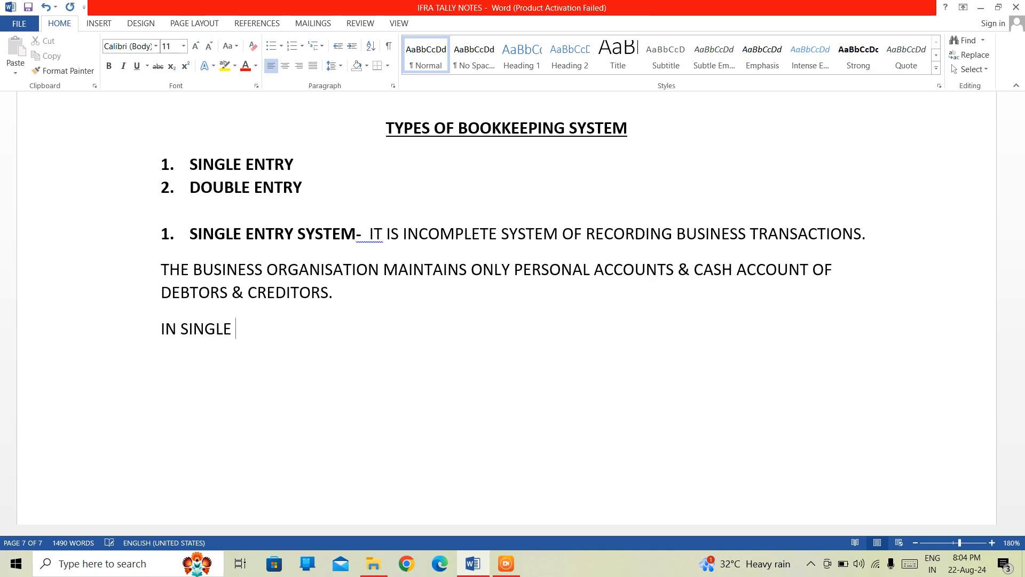
text( ENTRY SYSTEM)
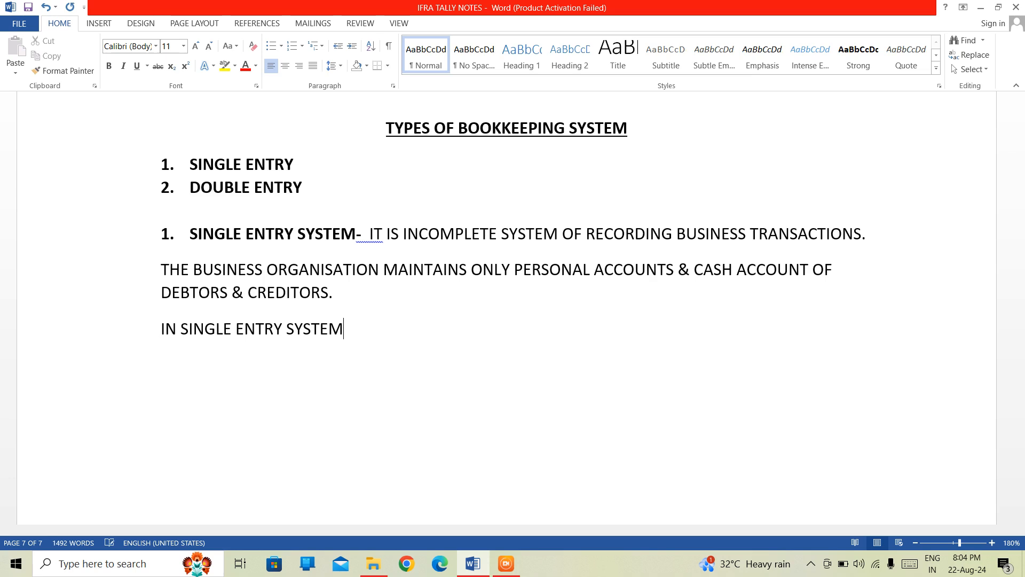
key(BackSpace)
text(, H)
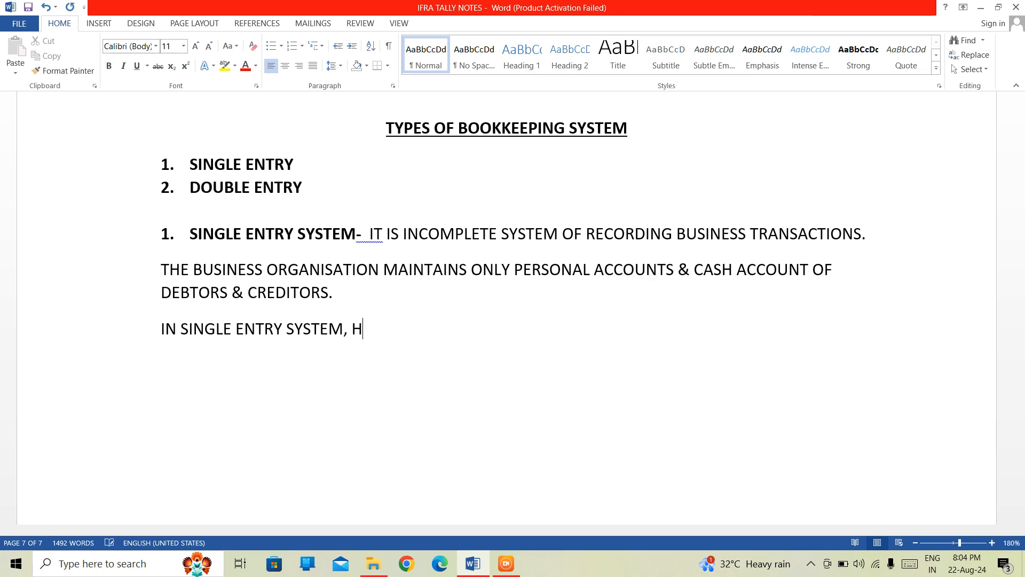
text(ARD TO )
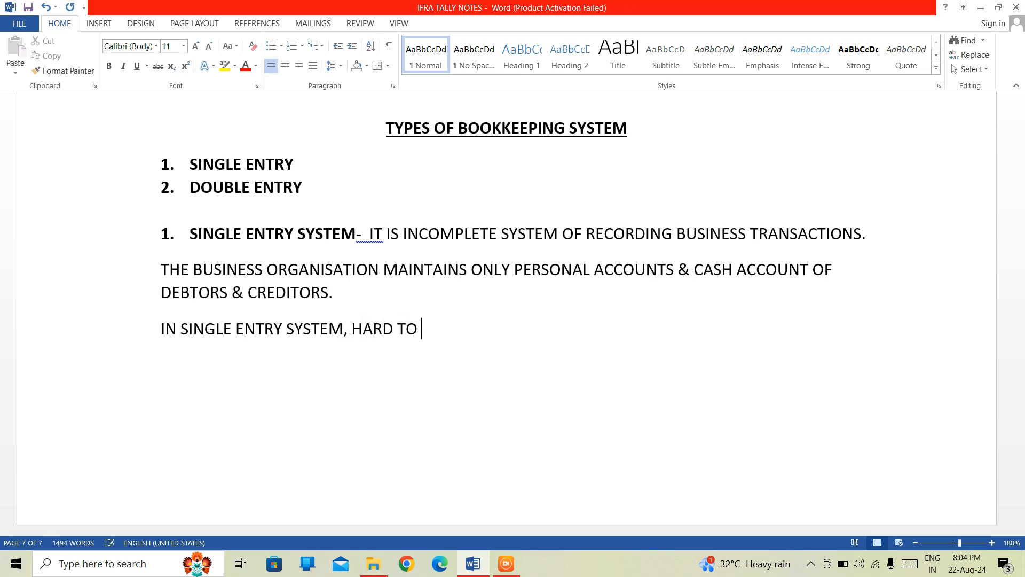
text(IDENTIFY )
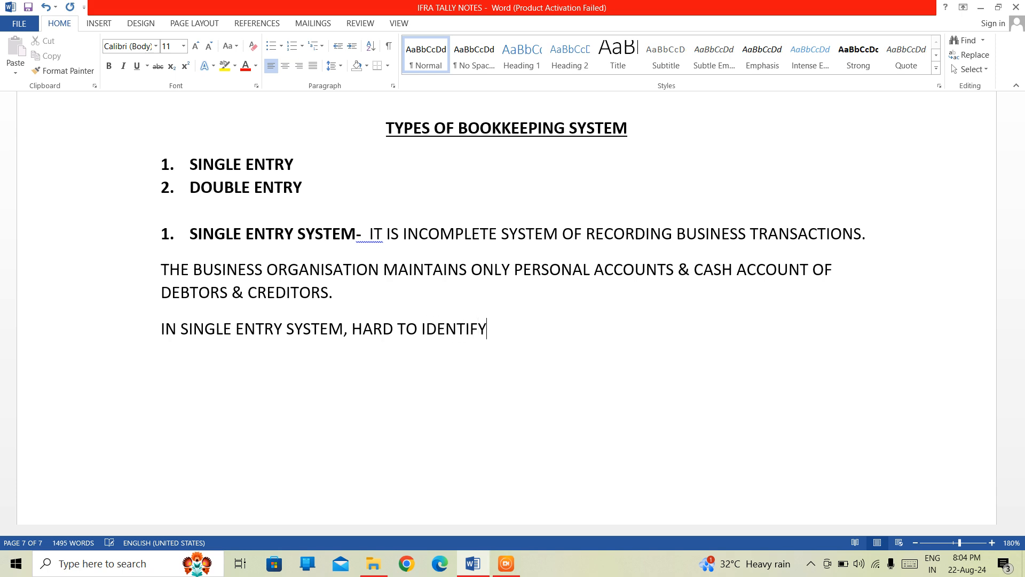
text(THE )
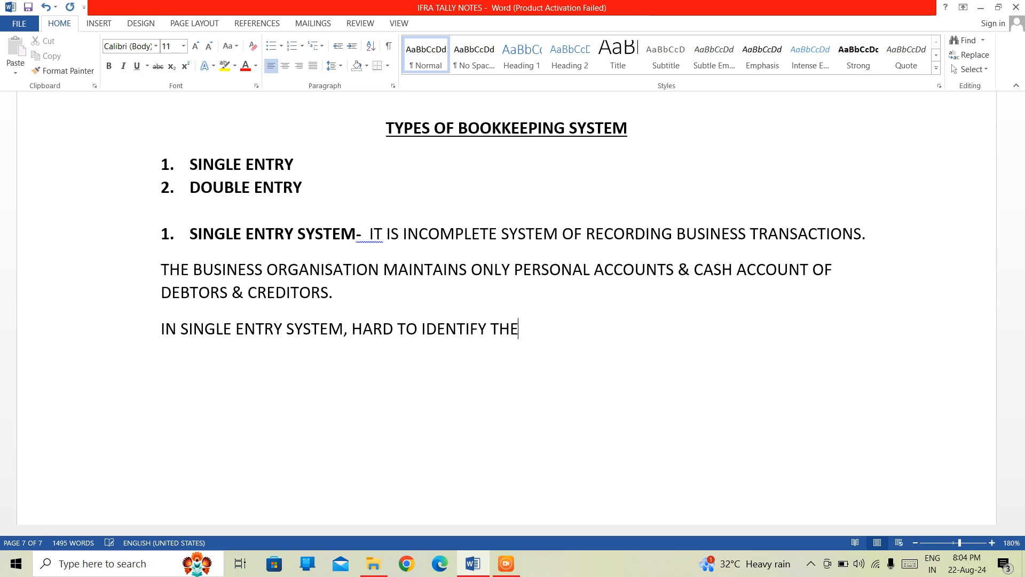
text(ERROS)
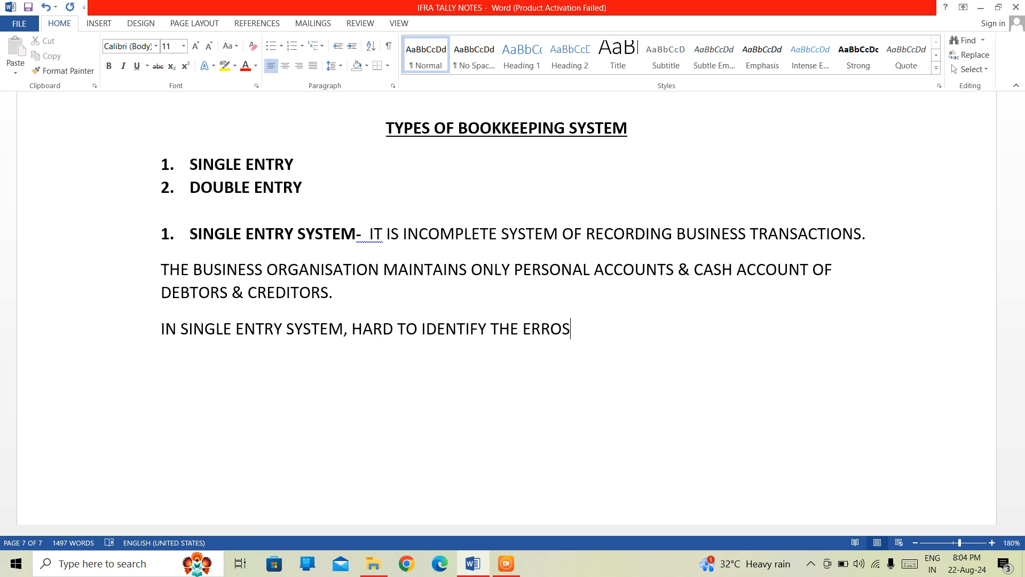
key(BackSpace)
text(RS.)
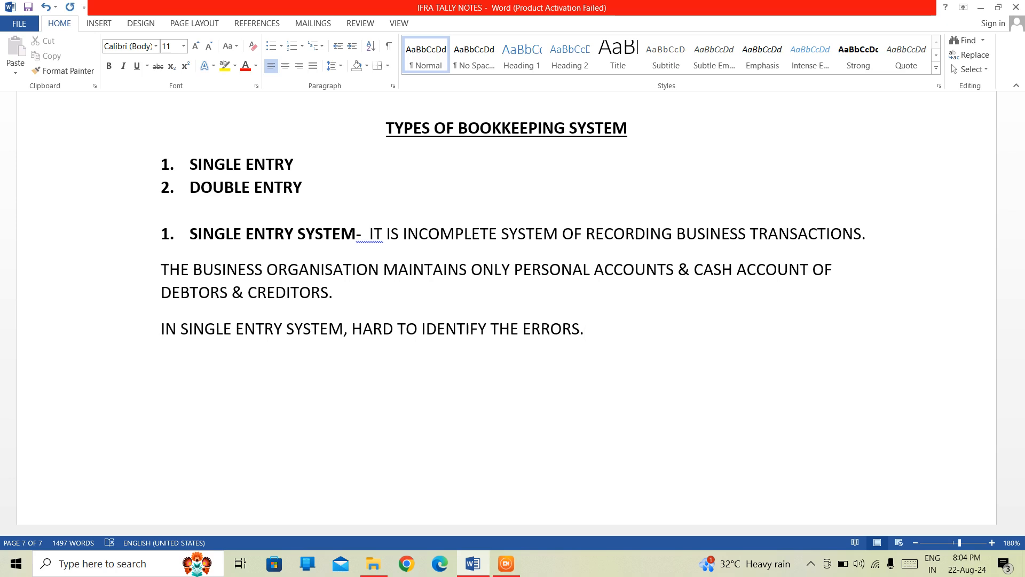
Step: Add another paragraph reading "IT IS PREFERABLE FOR SMALL ENTERPRISES."
key(Return)
text(IT IS PRE)
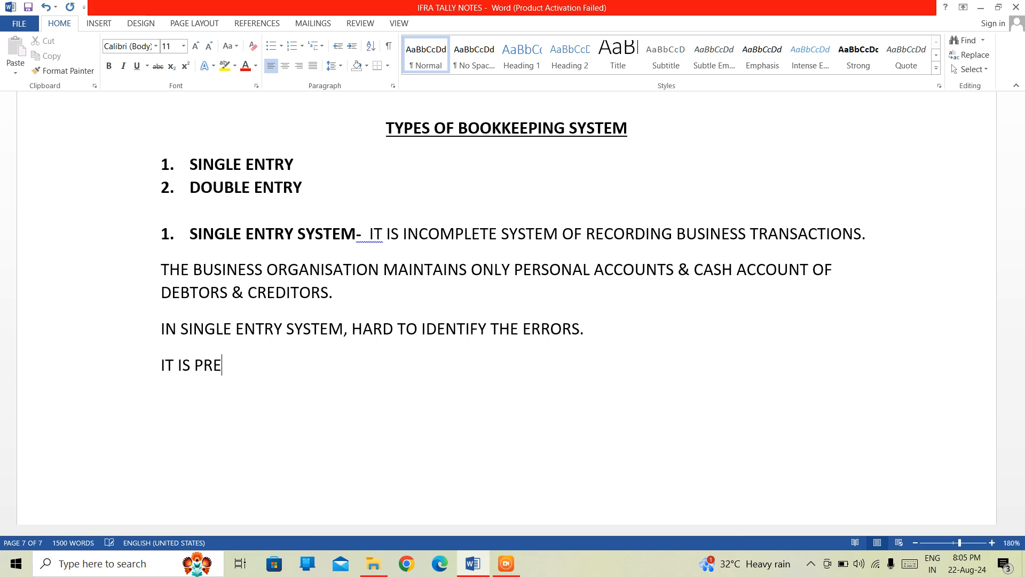
text(FERABLE )
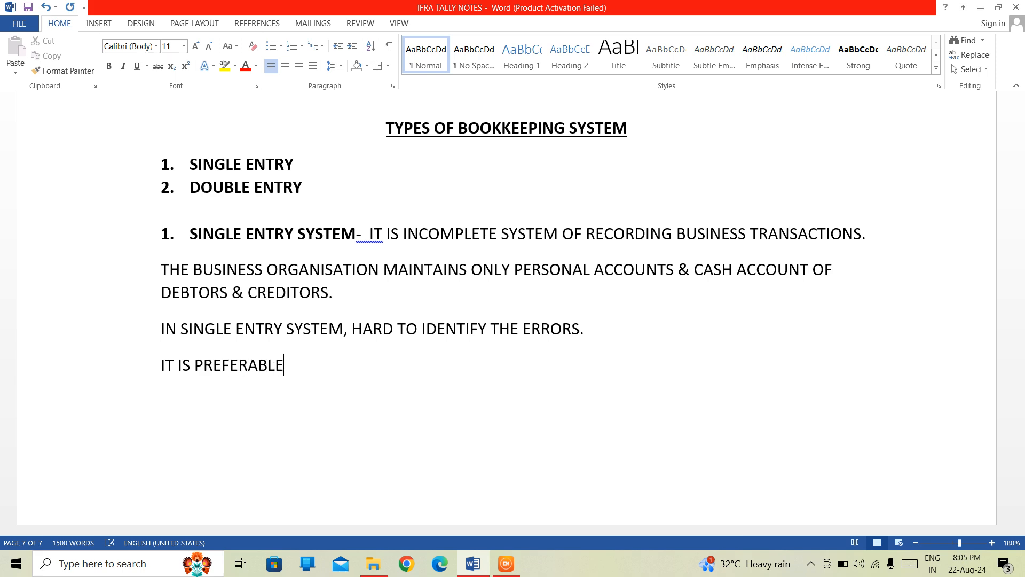
text(FOR S)
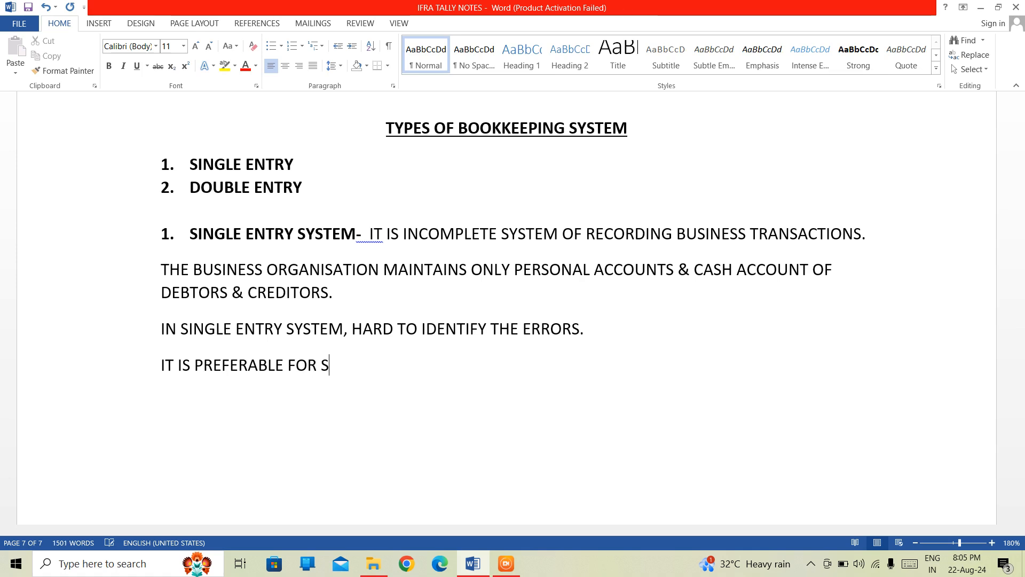
text(MALL )
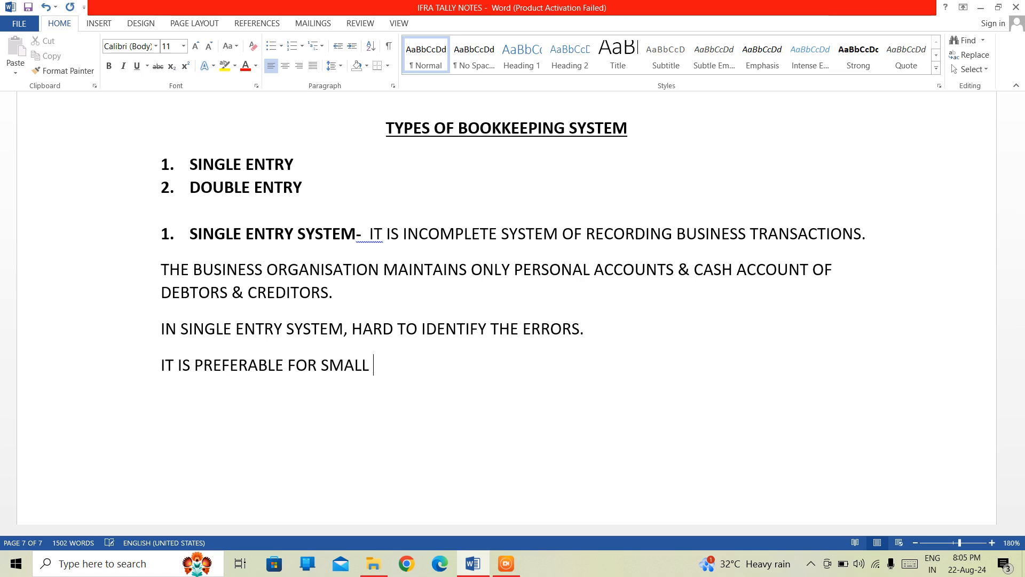
text(ENTER)
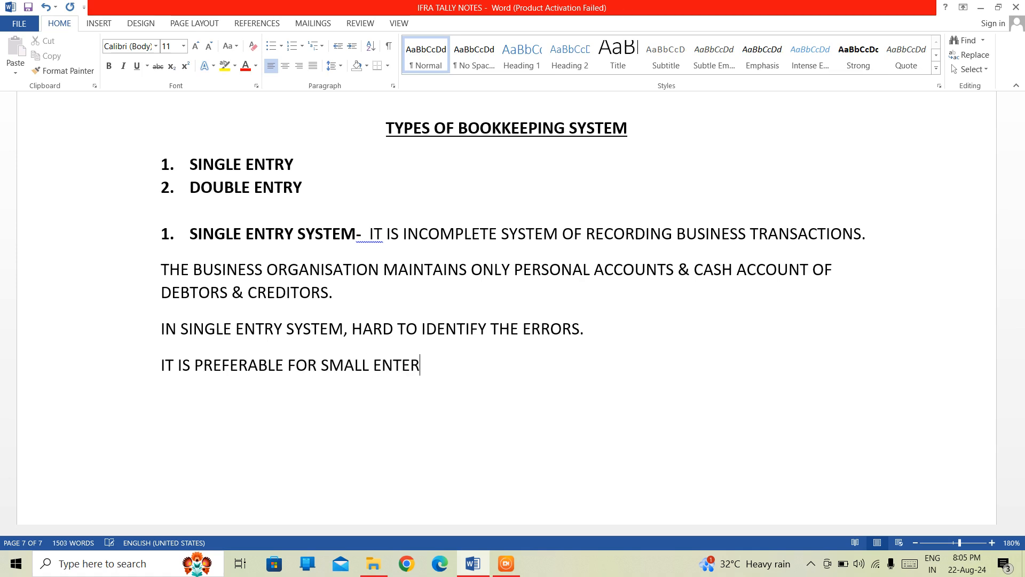
text(PRISES.)
Step: Add a paragraph below it reading "CANNOT BEASCERTAINED FINANCIAL POSITION EASILY."
key(Return)
text(I)
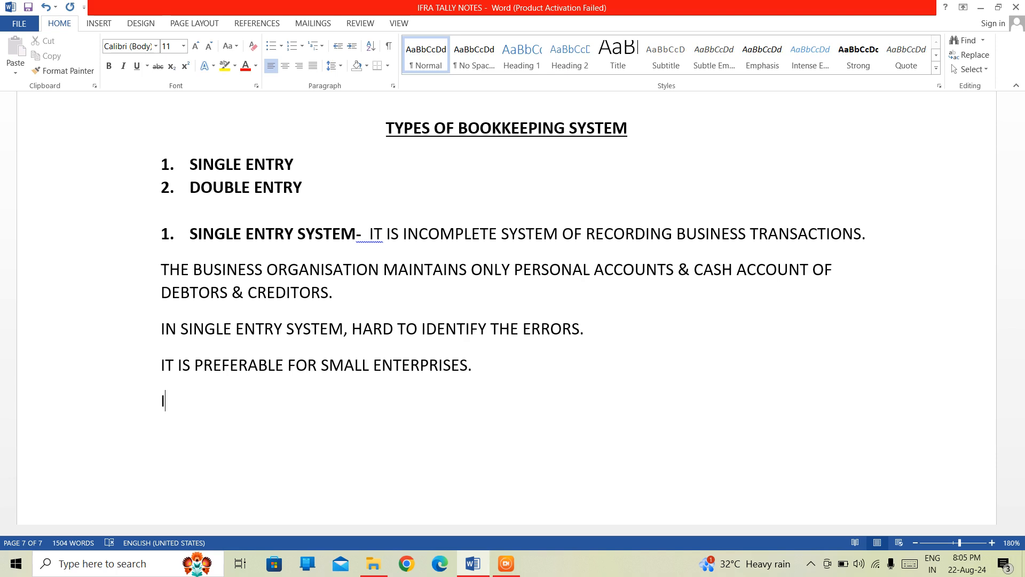
key(BackSpace)
text(CANNOT BE)
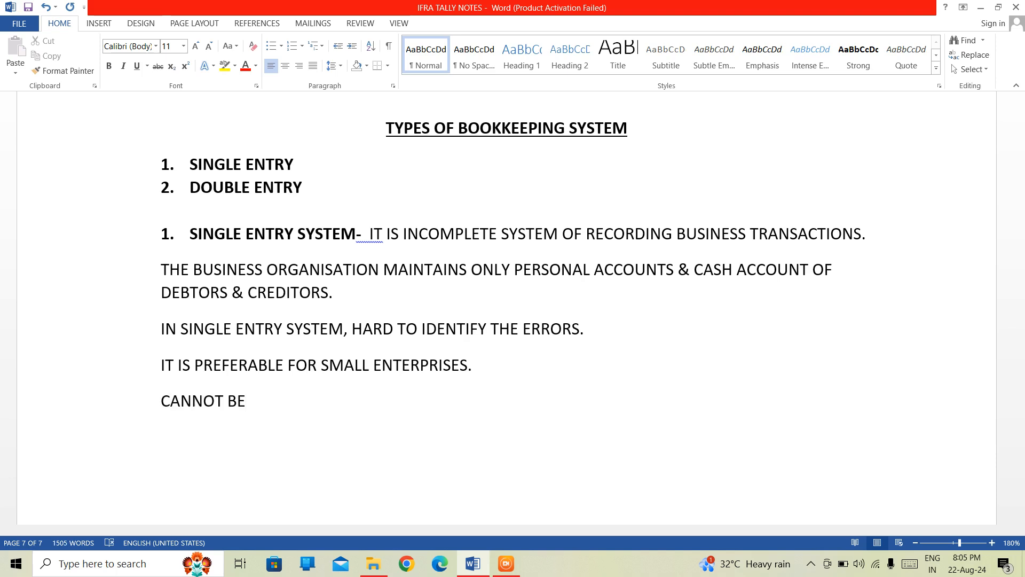
text(ASC)
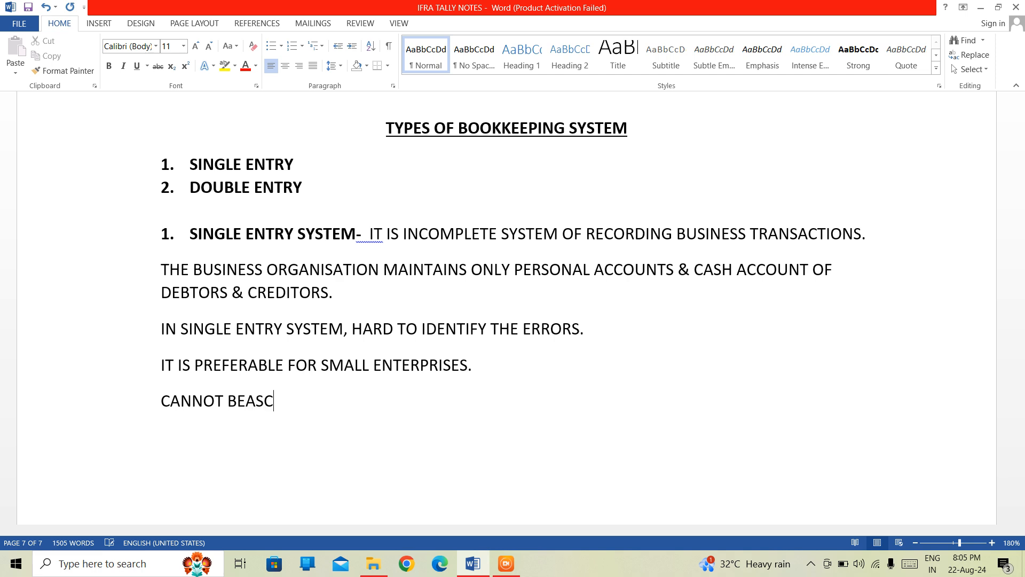
text(ERTAINE)
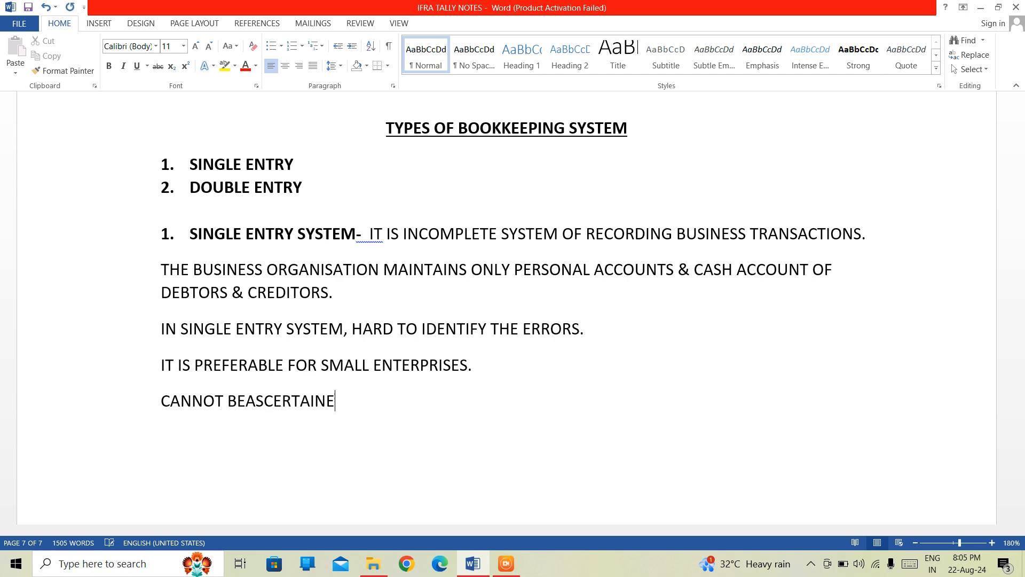
text(D FINANCIAL)
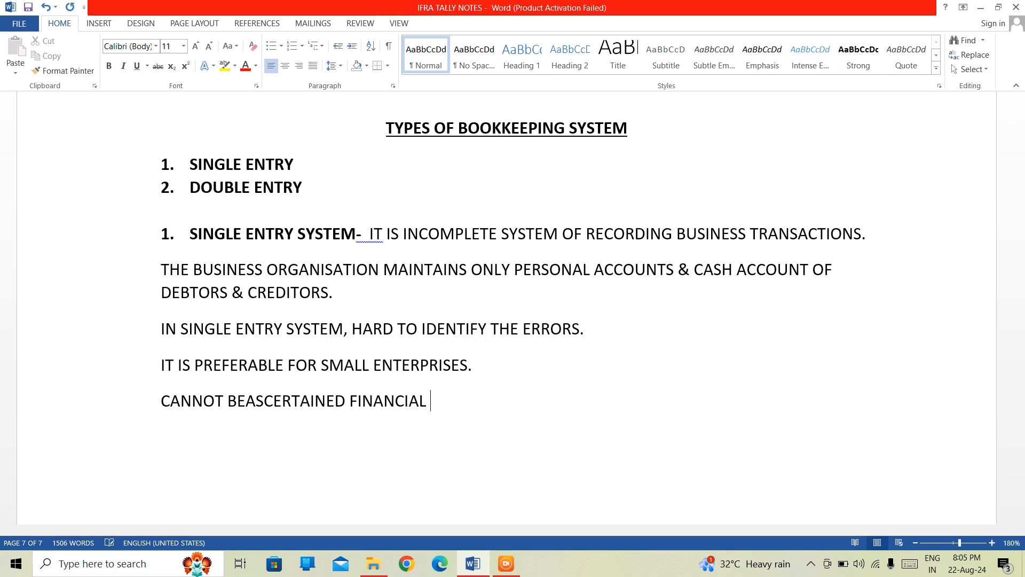
text( POSITION EA)
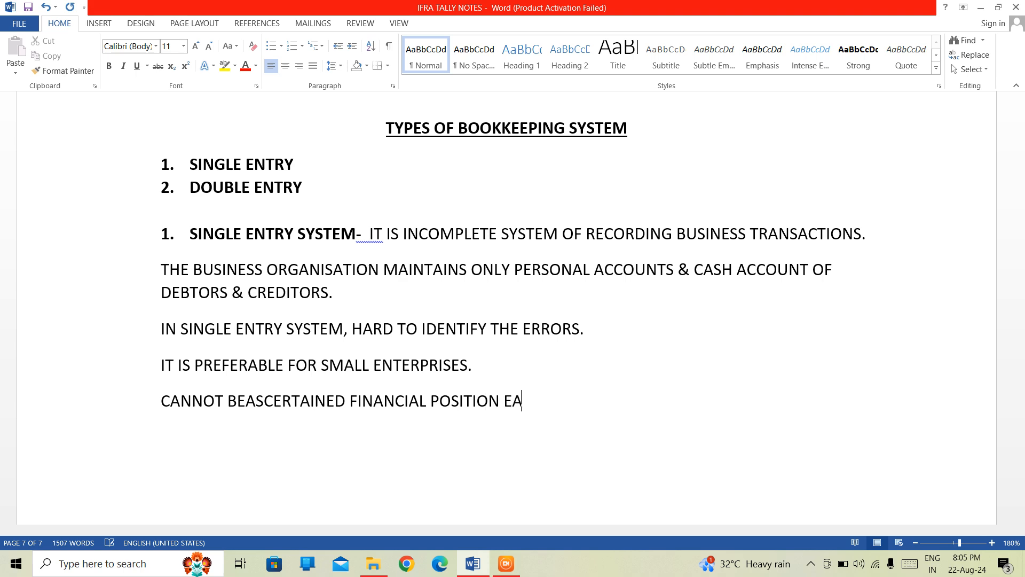
text(SILY.)
Step: Insert the missing space between "BE" and "ASCERTAINED" in the last paragraph
key(Left)
key(Left)
key(Left)
key(Left)
key(Left)
key(Left)
key(Left)
key(Left)
key(Left)
key(Left)
key(Left)
key(Left)
key(Left)
key(Left)
key(Left)
key(Left)
key(Left)
key(Left)
key(Left)
key(Left)
key(Left)
key(Left)
key(Left)
key(Left)
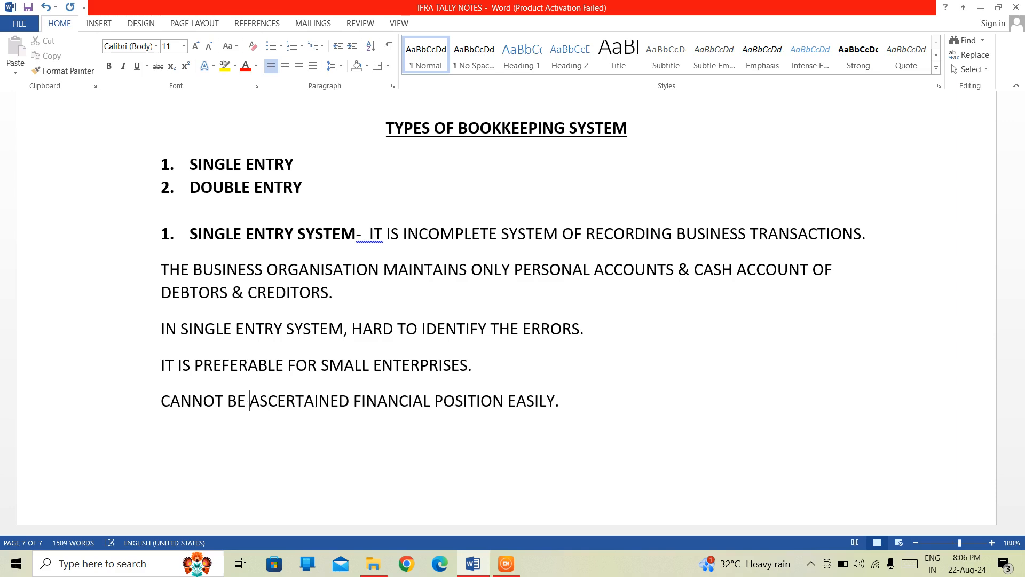
Step: Below the last paragraph, start an empty numbered list item 2 and make its number bold
key(Right)
key(Right)
key(Right)
key(Right)
key(Right)
key(Right)
key(Right)
key(Right)
key(Right)
key(Right)
key(Right)
key(Right)
key(Right)
key(Right)
key(Right)
key(Right)
key(Right)
key(Right)
key(Right)
key(Right)
key(Right)
key(Right)
key(Return)
text(2.)
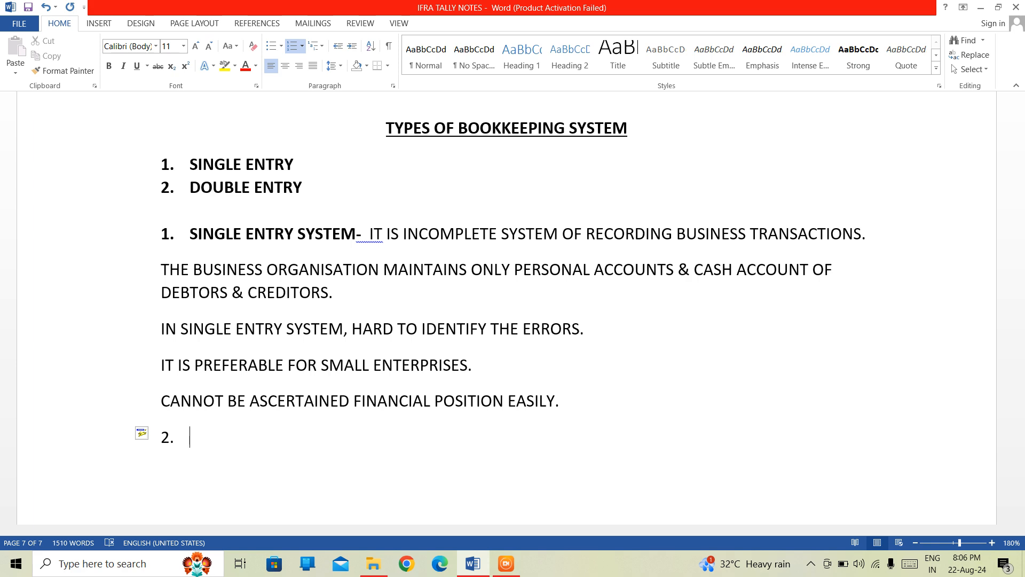
key(shift+Left)
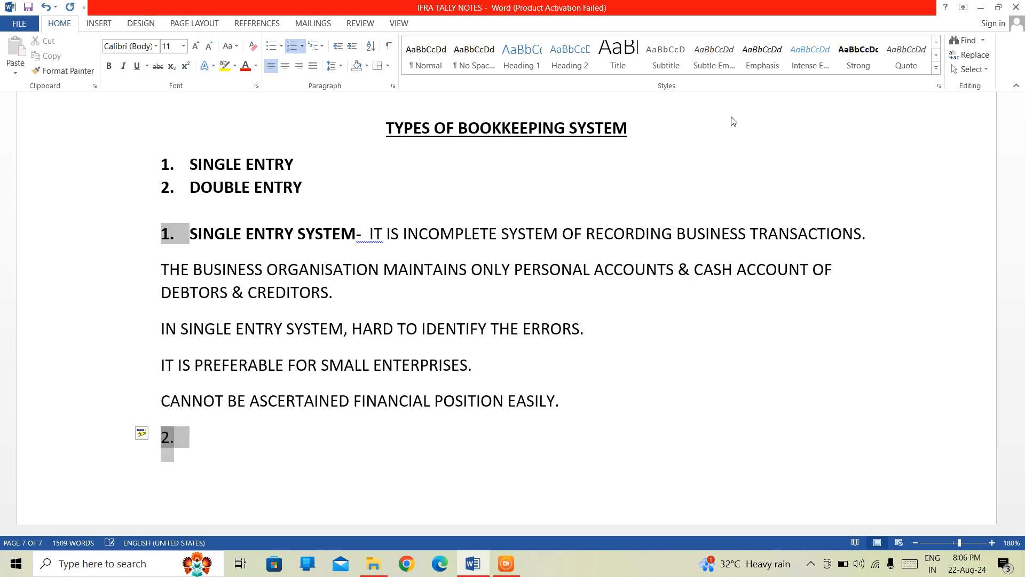
key(ctrl+b)
key(Right)
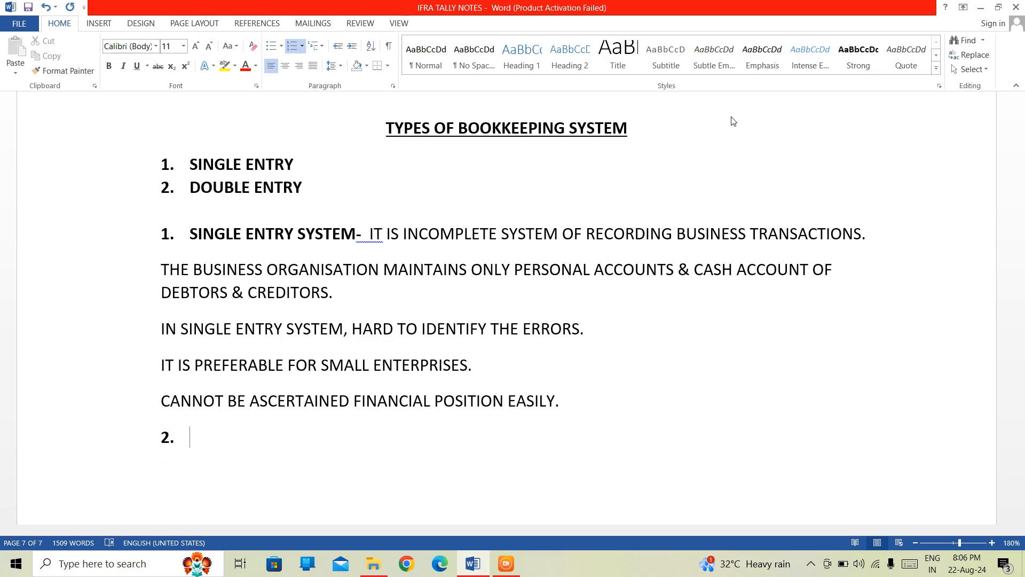
Step: Enter "DOUBLE ENTRY SYSTEM-" in bold as the lead-in of numbered item 2
text(DO)
key(BackSpace)
key(BackSpace)
key(ctrl+b)
text(DOUBKE)
key(BackSpace)
key(BackSpace)
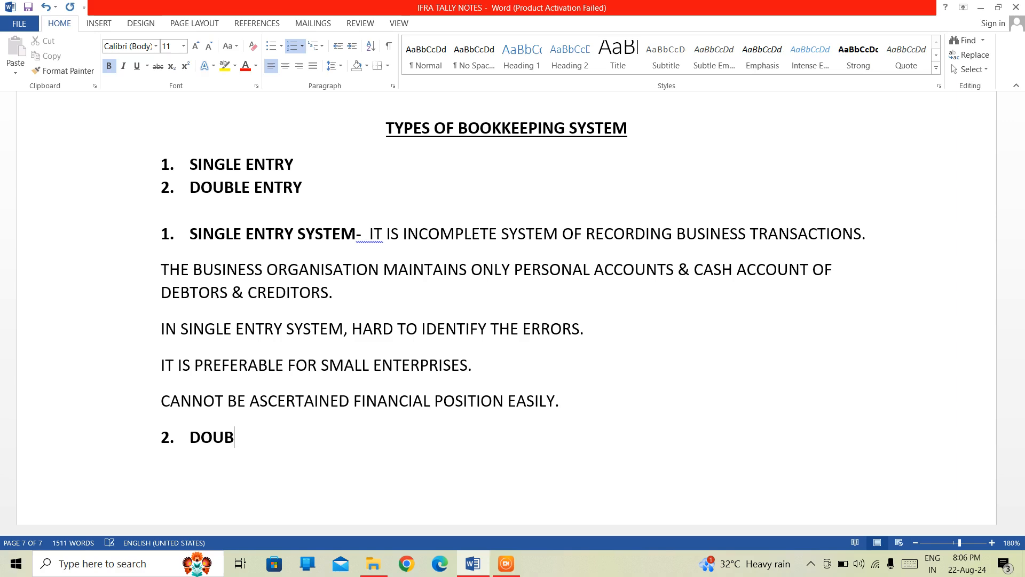
text(LE ENTRY )
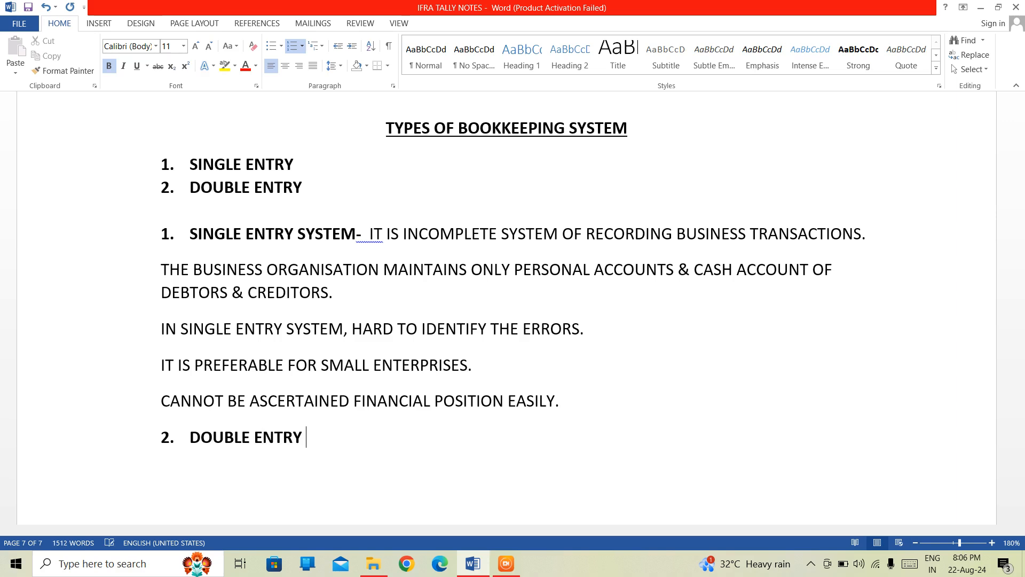
text(SYSTEM-)
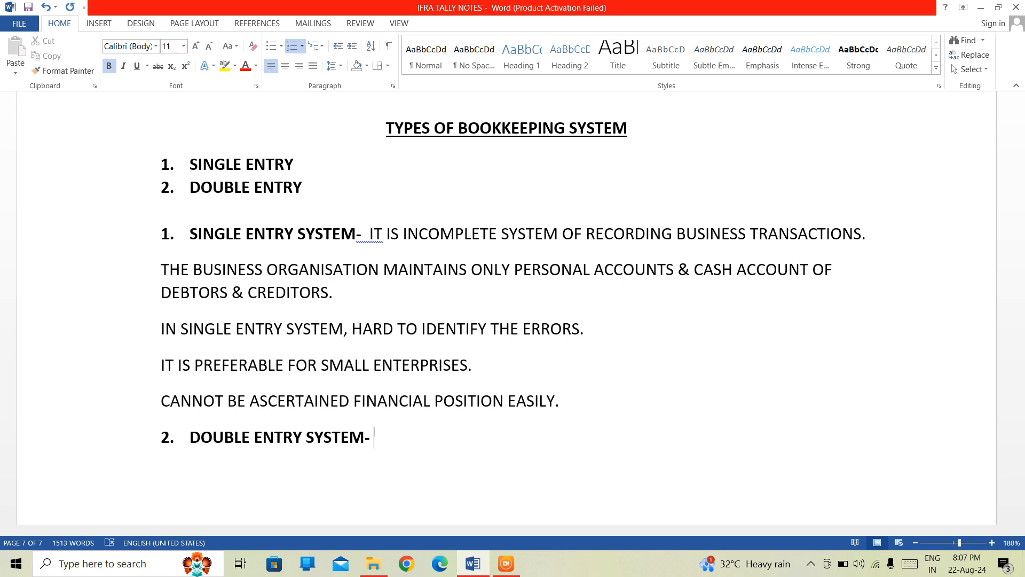
Step: Continue item 2 in regular weight with "IT IS AN ACCOUNTING SYSTEM THAT RECORDS THE EFFECTS OF TRANSACTIONS AND OTHER EVENTS"
text(IT)
key(ctrl+b)
text(T IS)
text(AN ACCOU)
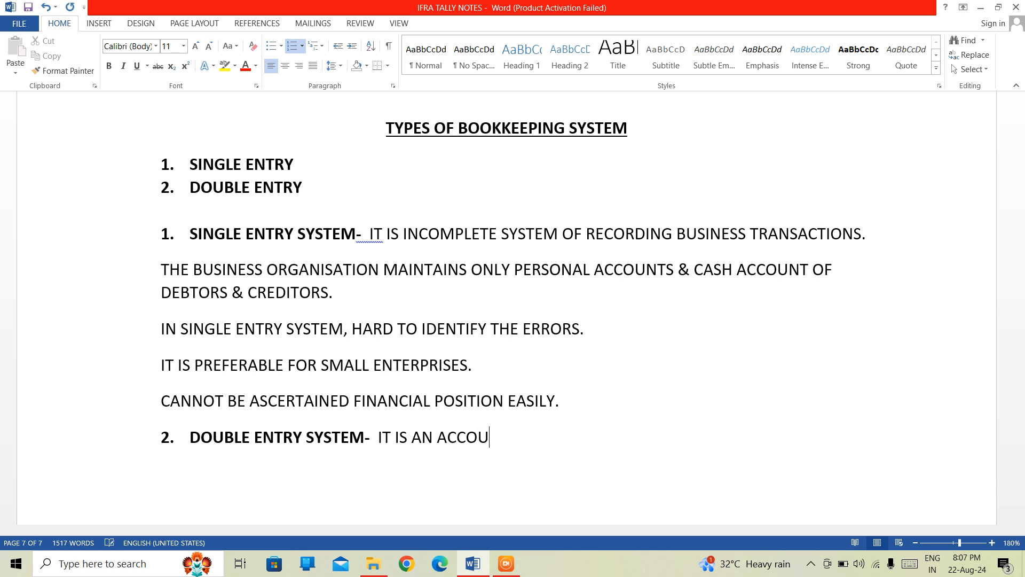
text(NTING SYSTEM T)
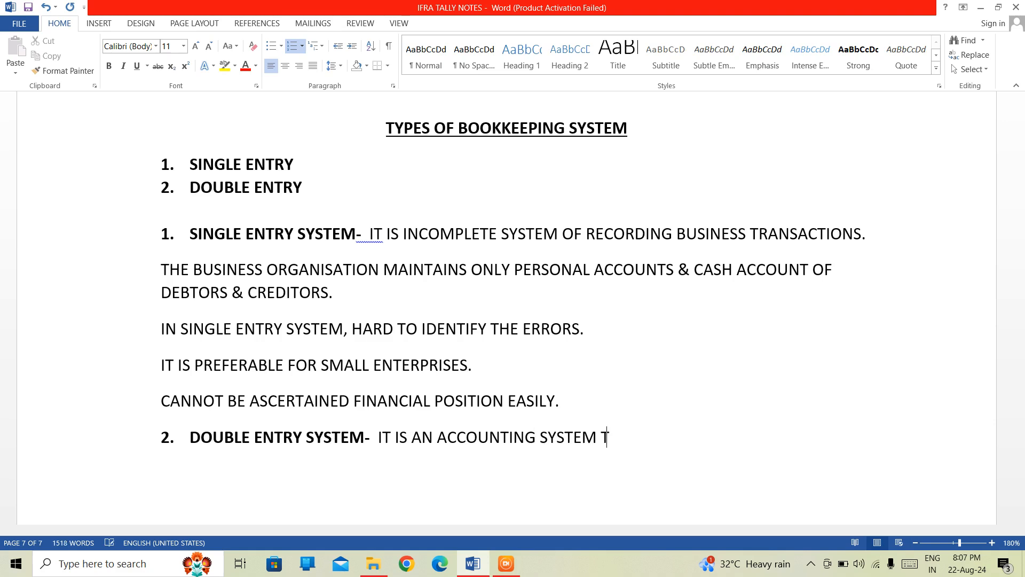
text(HAT RECO)
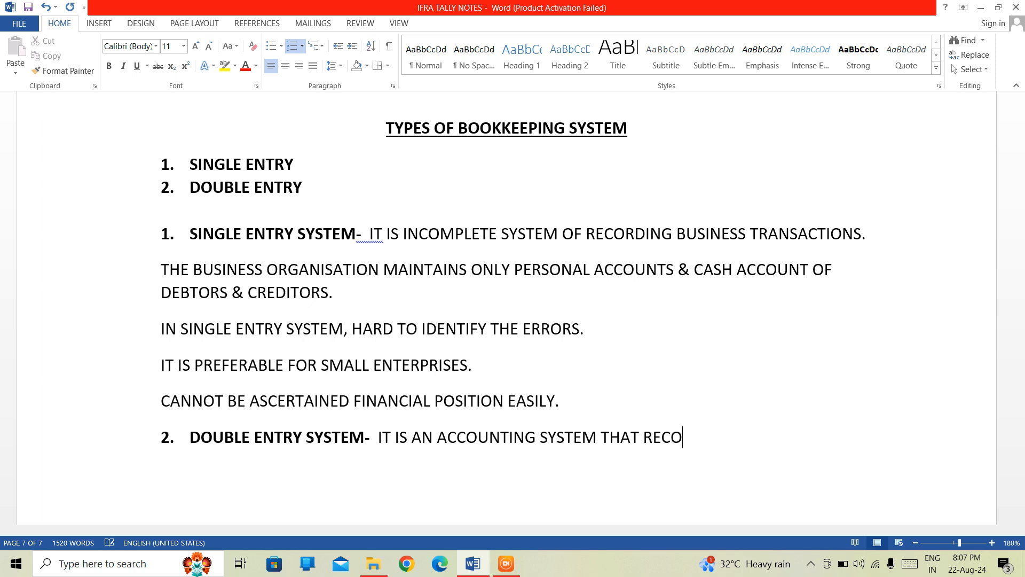
text(RDS THE EFF)
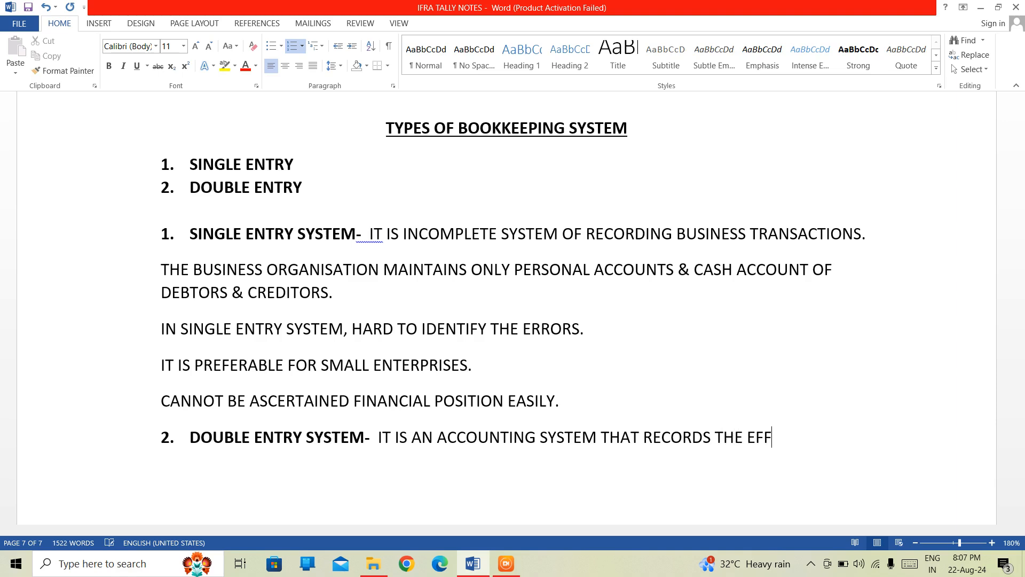
text(ECTS OF TRANSA)
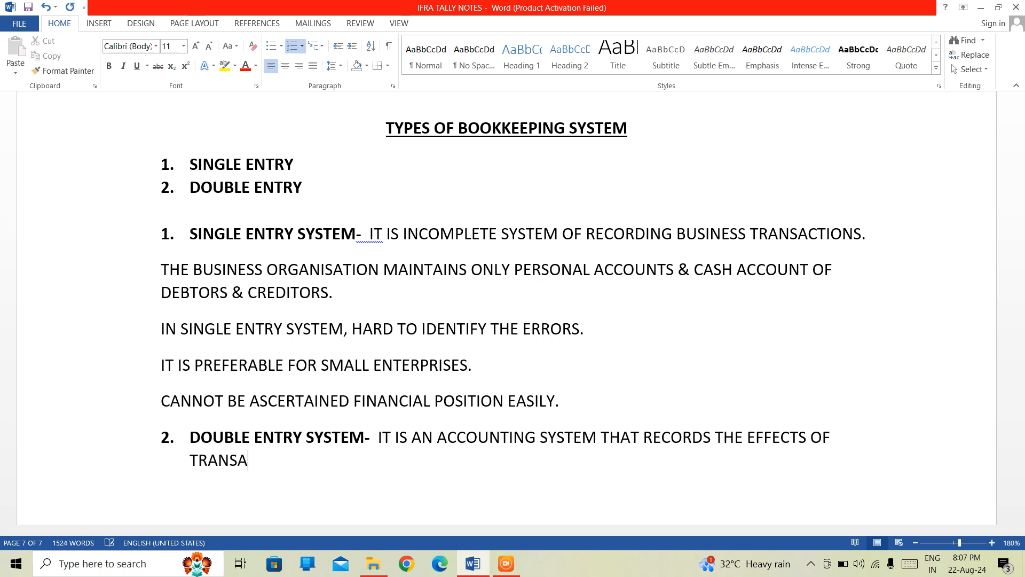
text(CTIONS AND)
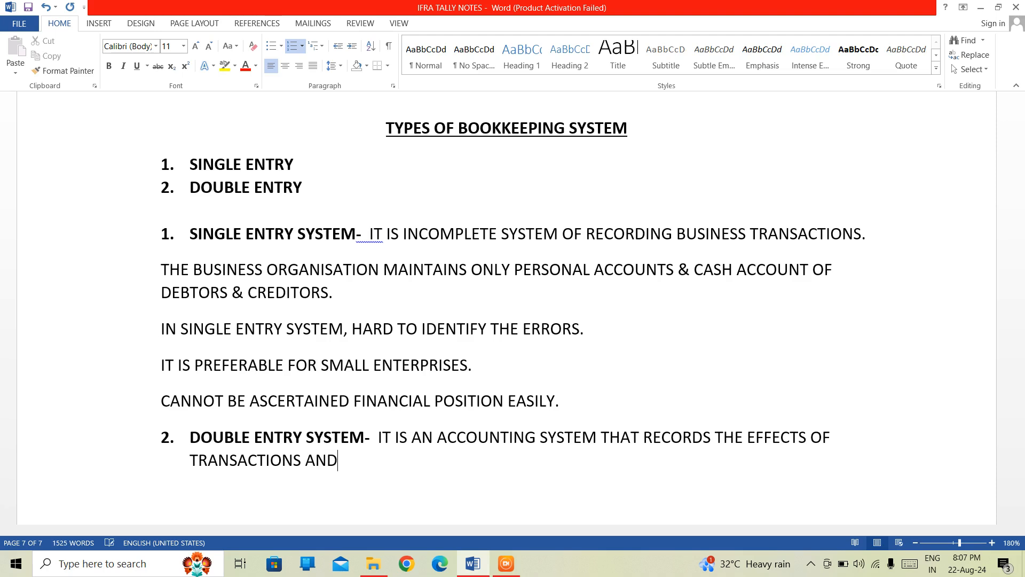
text( OTHER )
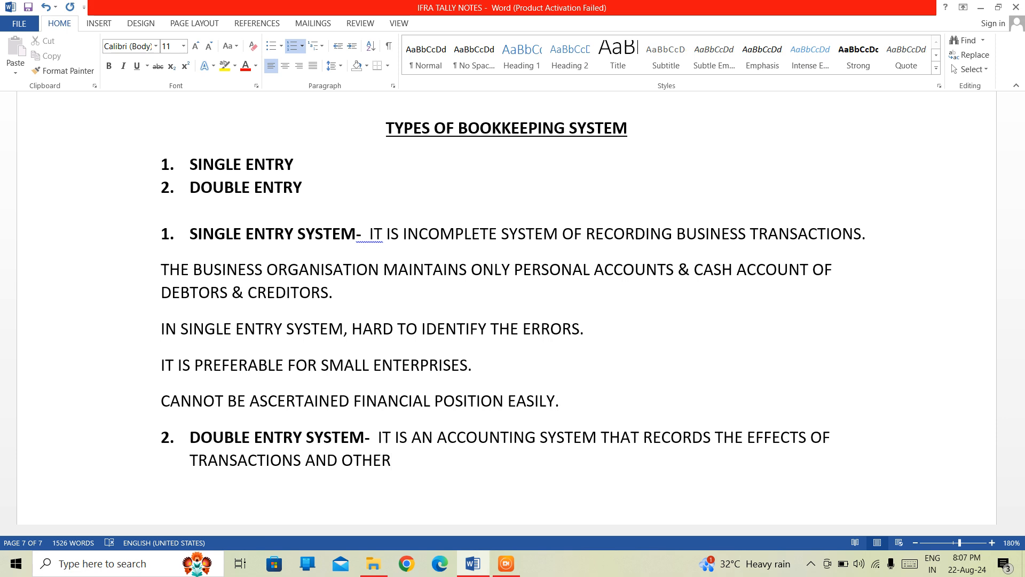
text(EVENTS)
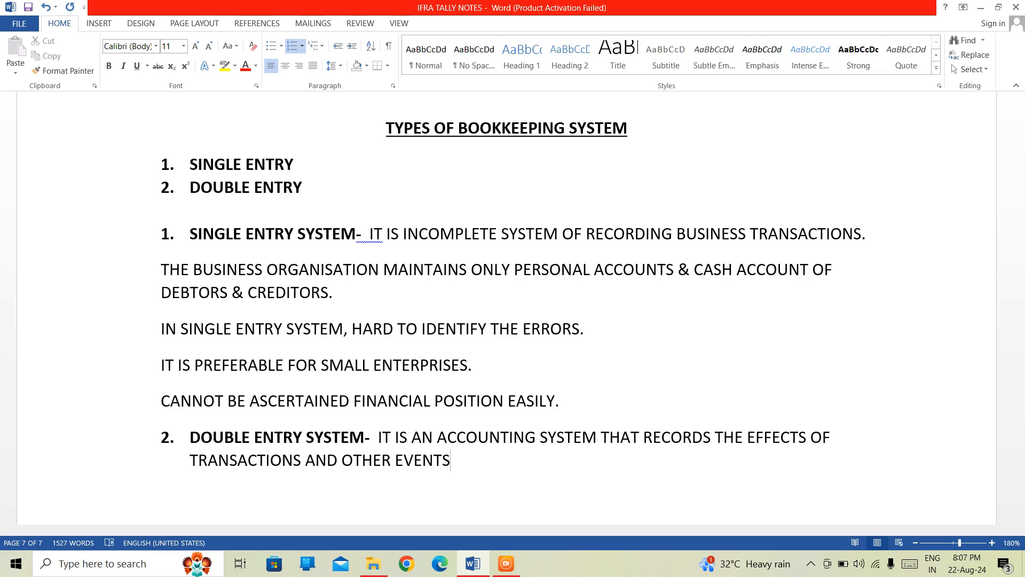
Step: Finish the definition sentence in item 2 with "IN ATLEAST TWO ACCOUNTS WITH EQUAL DEBITS & CREDITS."
text( IN ATK)
key(Left)
text(E)
key(BackSpace)
key(BackSpace)
text(LEA)
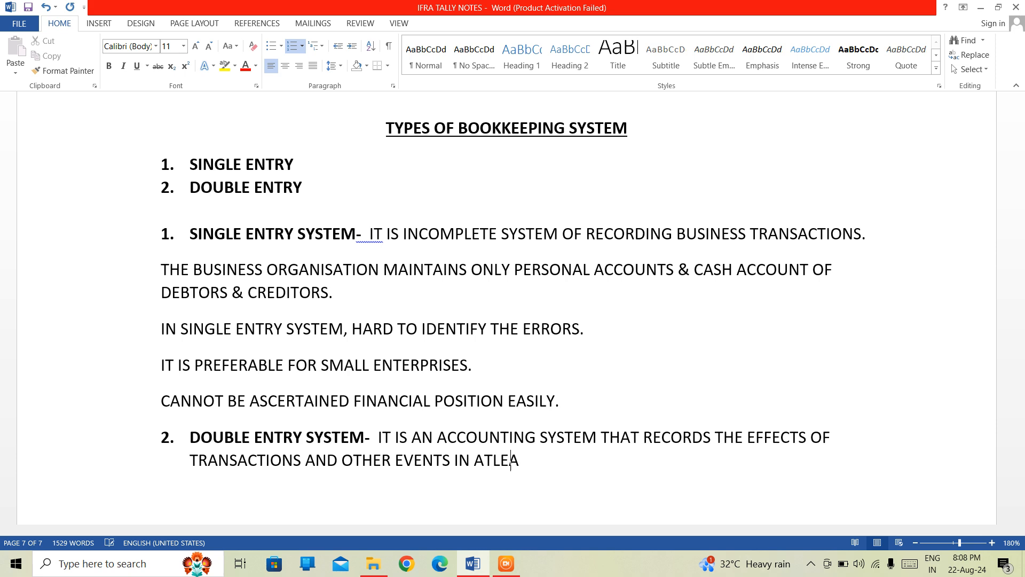
text(ST TWO ACCOUNTS)
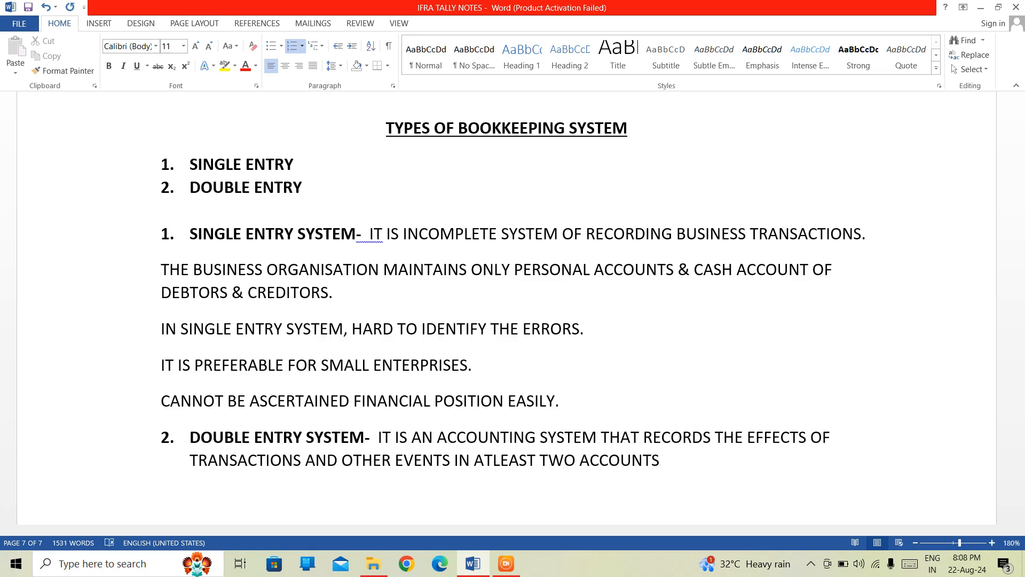
text( WITH )
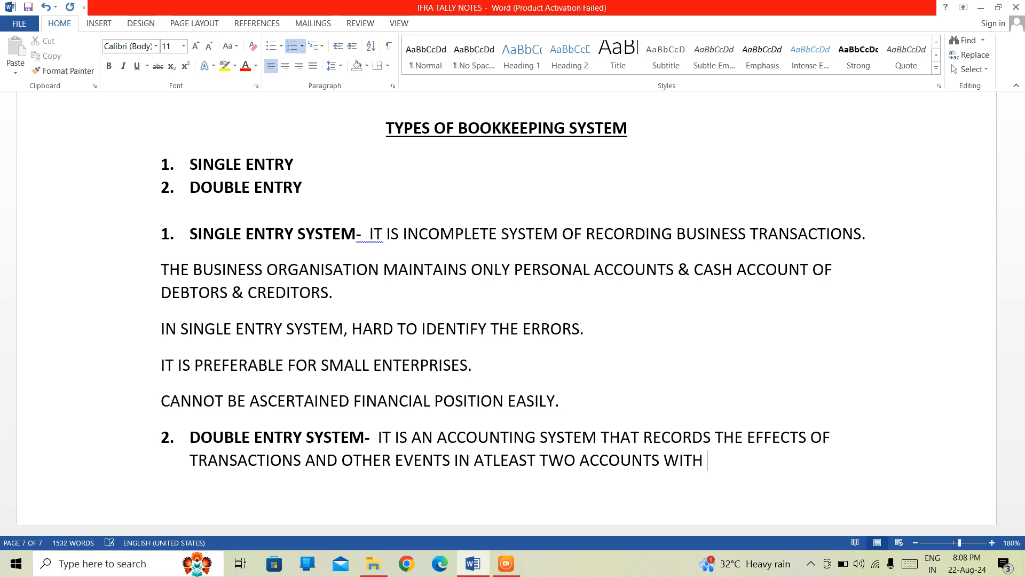
text(EQUAL DEN)
key(BackSpace)
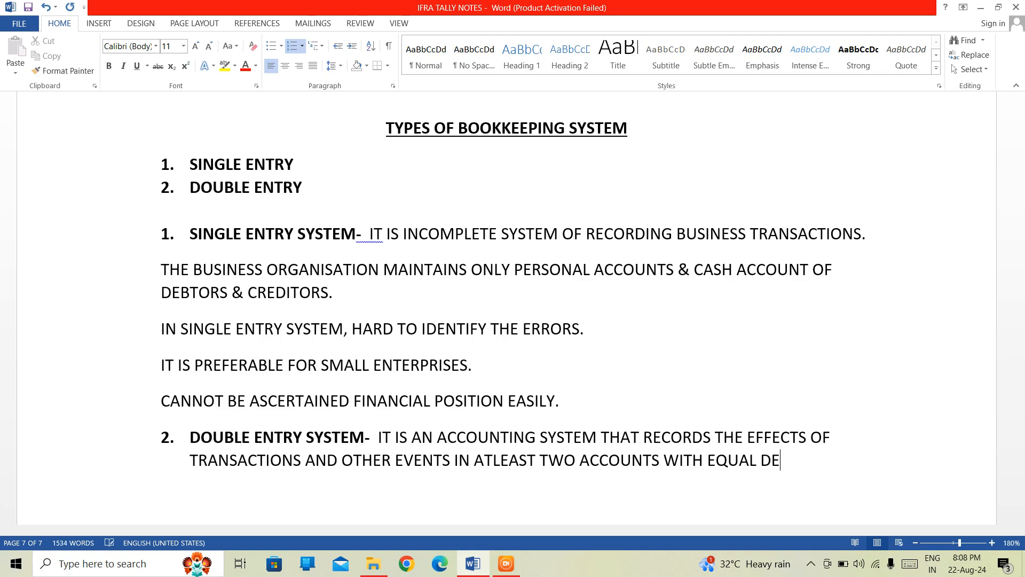
text(BITS & CREDITS)
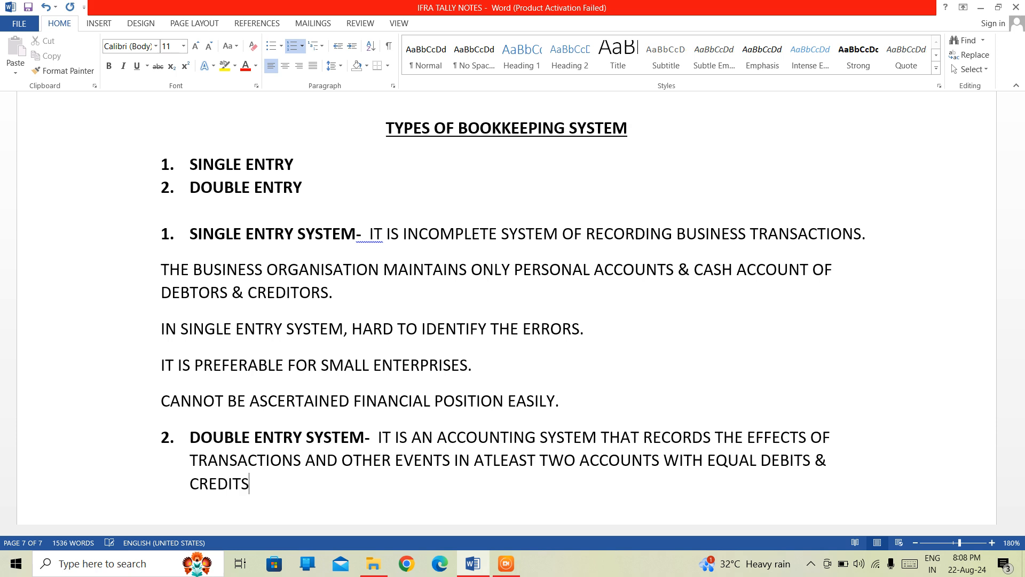
text(.)
Step: Add the sentence "IT IS COMPLEX IN NATURE." at the end of item 2
text(IT IS COMPLEX )
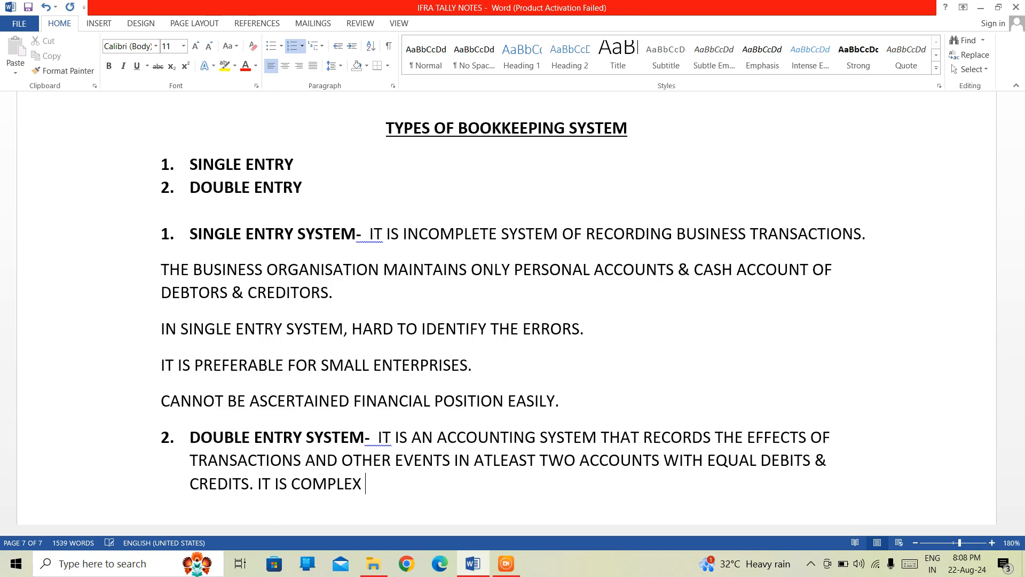
text(IN NATURE)
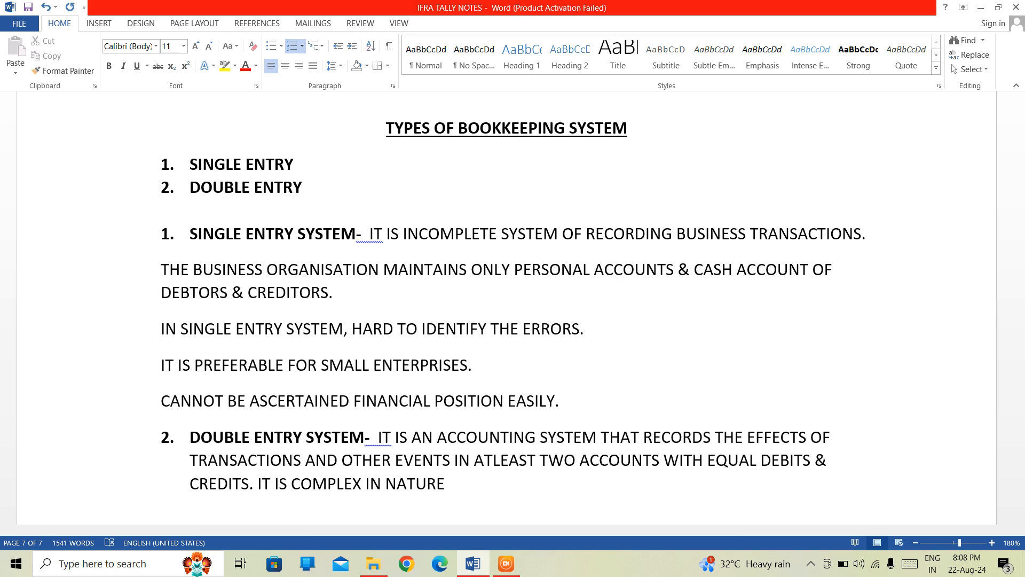
text(.)
Step: Below item 2, add an unnumbered paragraph reading "IT IS COMPLETE SYSTEM OF RECORDING BUSINESS TRANSACTIONS."
key(Return)
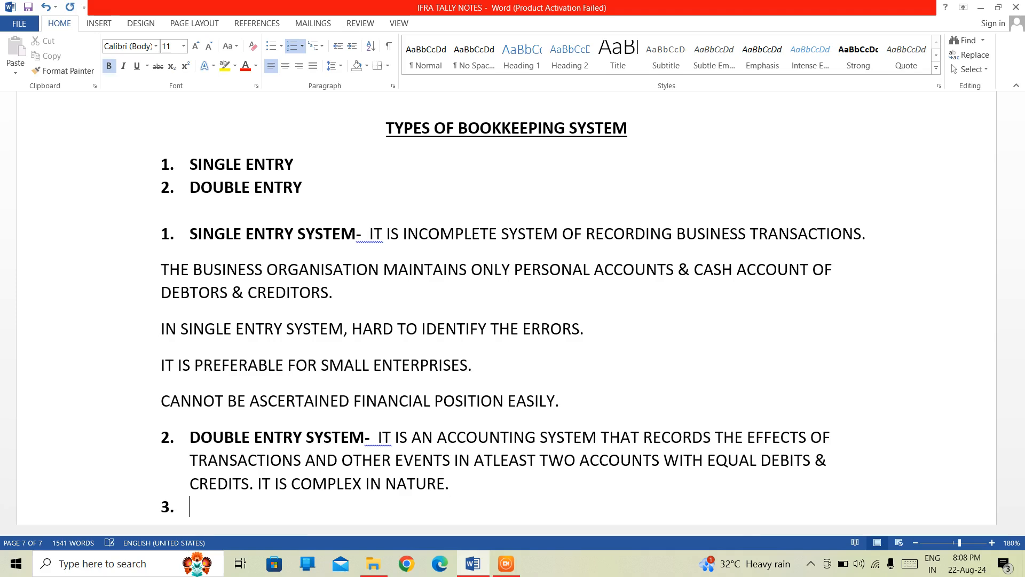
key(Return)
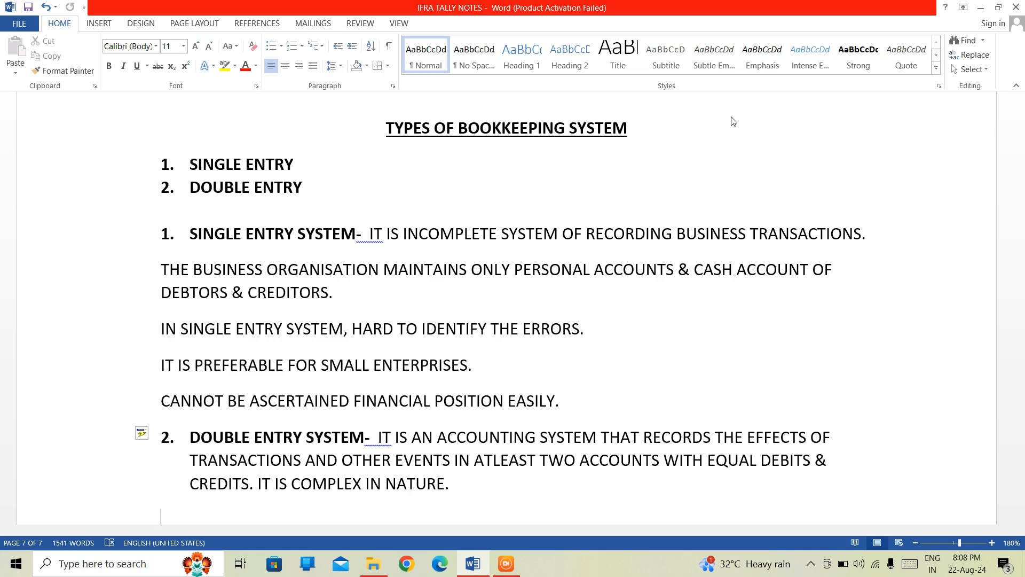
text(IT)
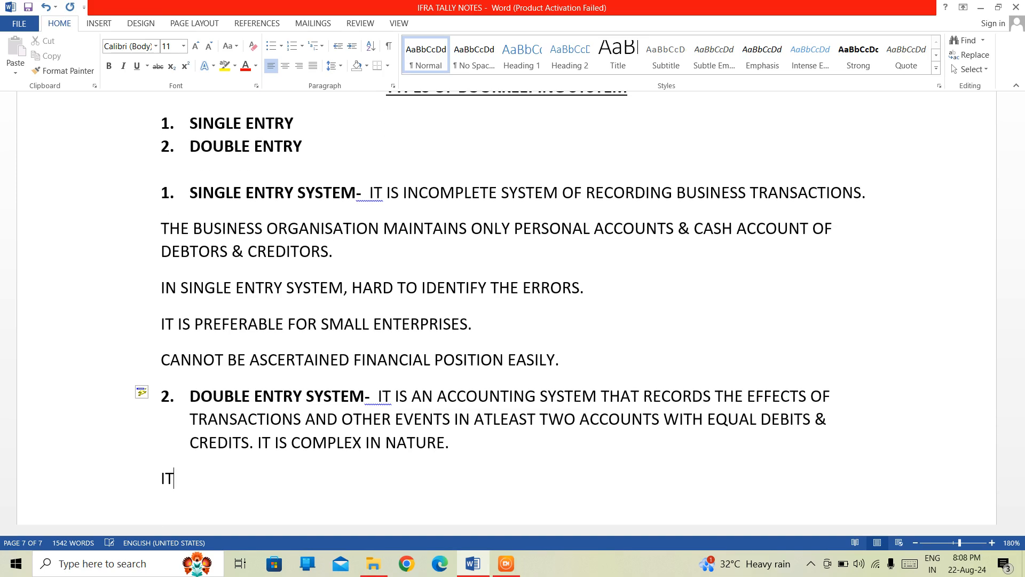
text( IS COMPLETE S)
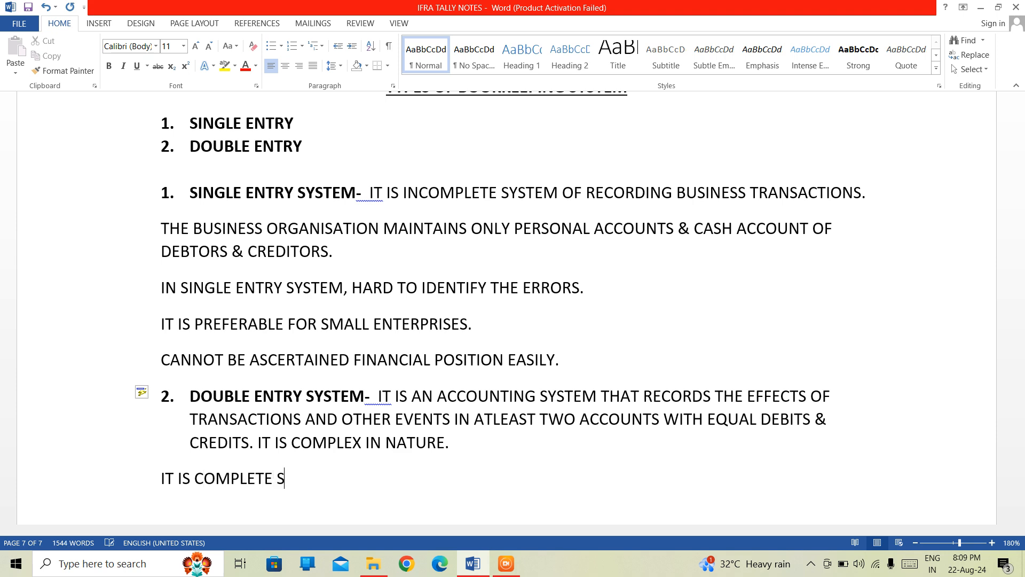
text(YSTEM OF RECR)
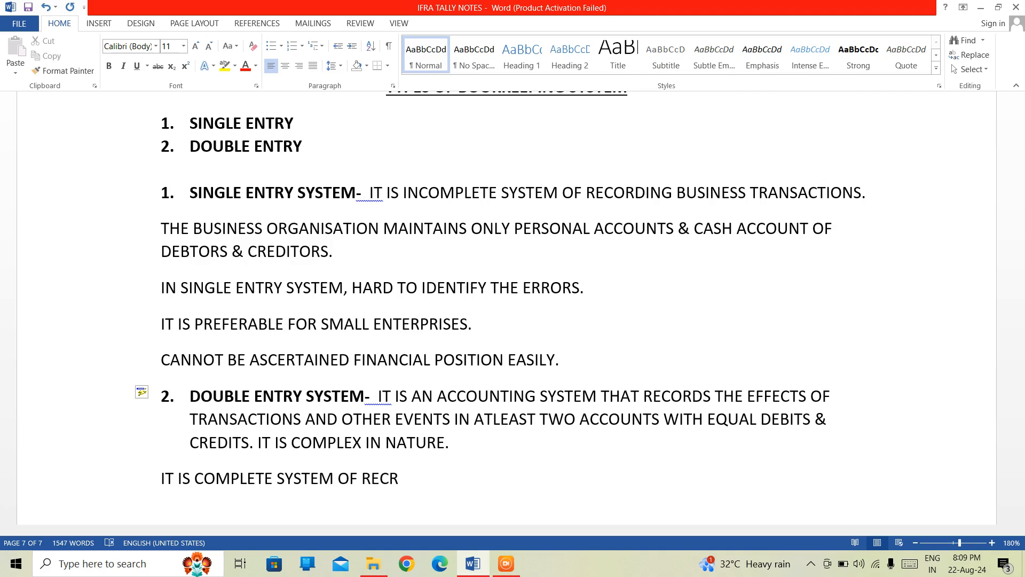
key(BackSpace)
text(ORDING BUSIME)
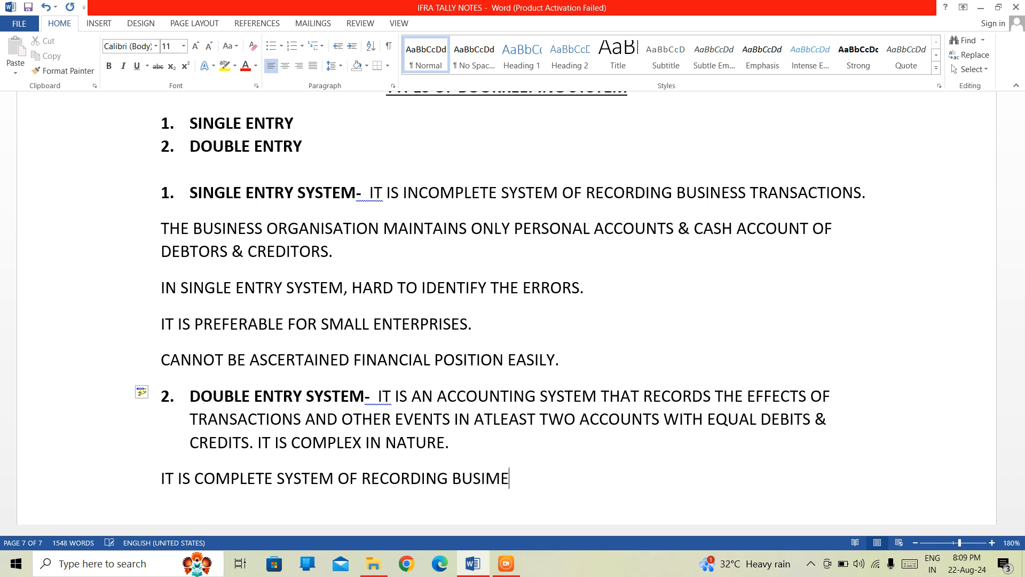
key(BackSpace)
key(BackSpace)
text(NESS TRANSACTIONS)
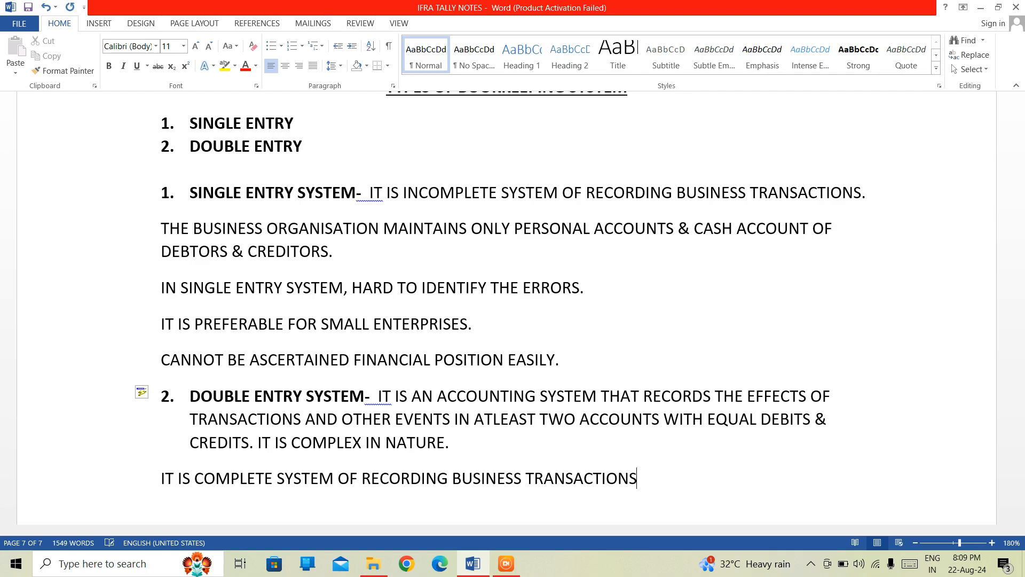
text(.)
Step: Add another paragraph reading "THE BUSINESS ORGANISATION MAINTAINS PERSONAL ACCOUNTS, REAL ACCOUNTS, & NOMINAL ACCOUNTS."
key(Return)
text(THE BUSI)
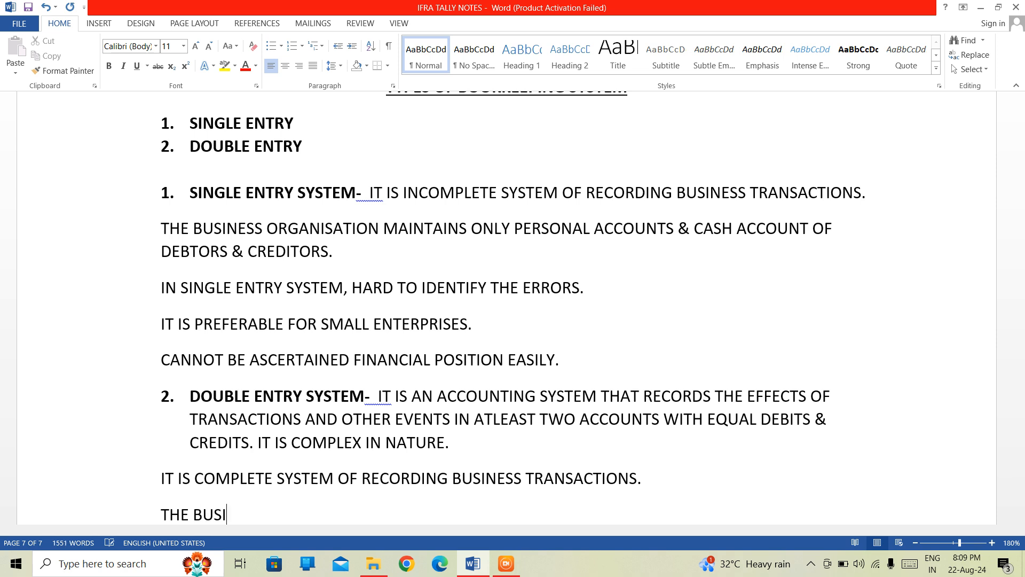
text(NESS ORGA)
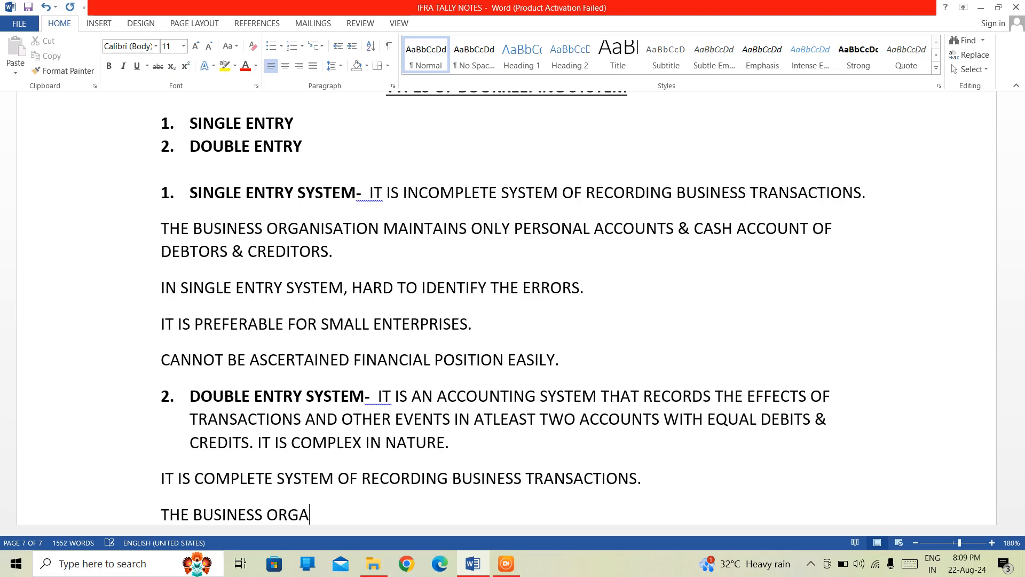
text(NISATION MAINTAIS)
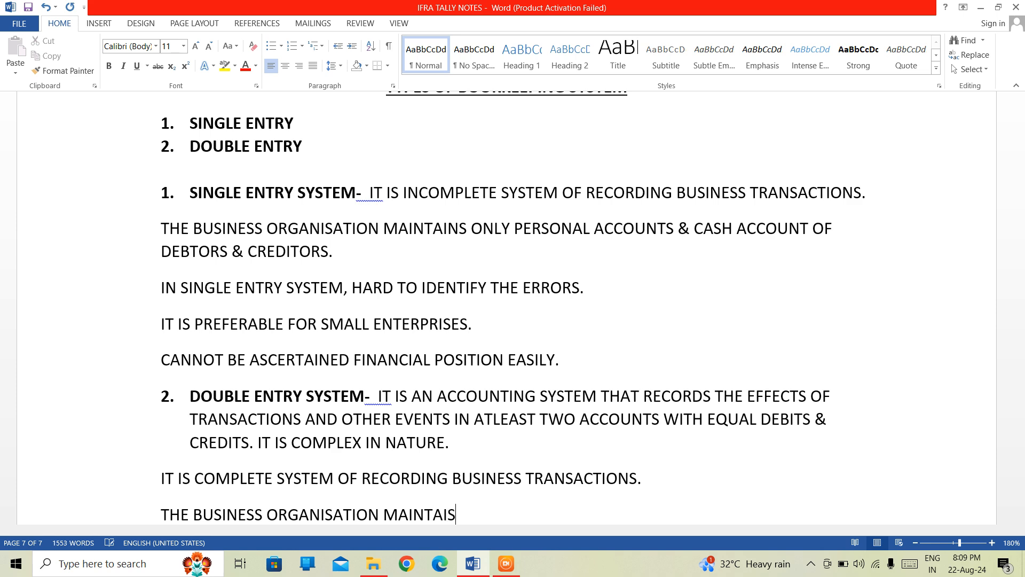
key(BackSpace)
text(NS)
text(PERSONA)
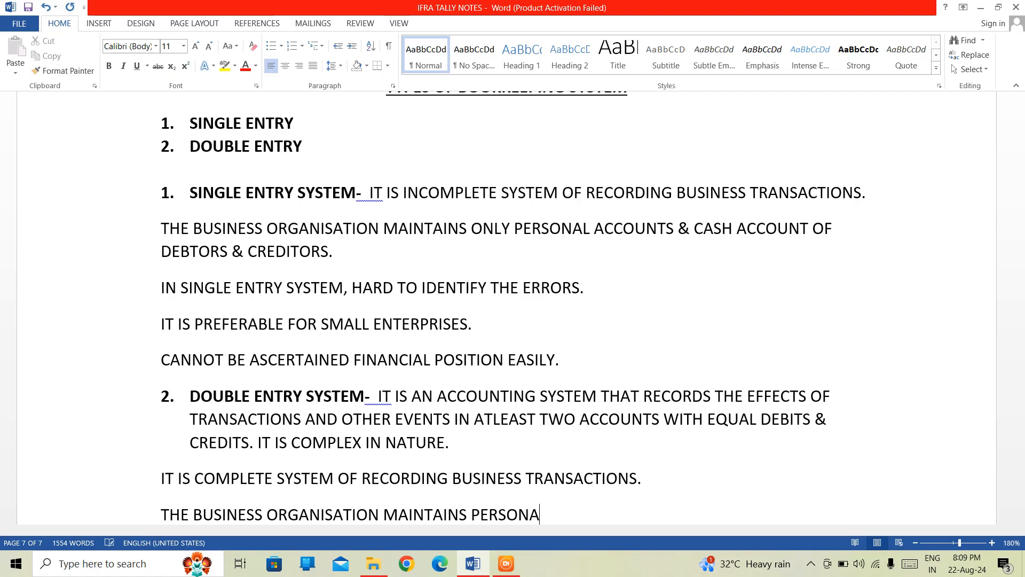
text(L ACC)
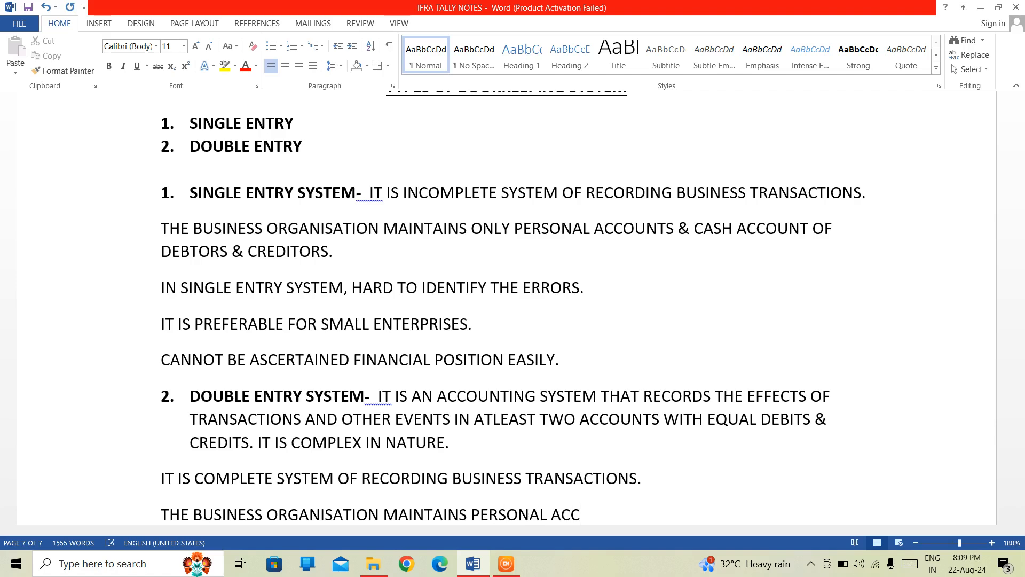
text(OUNTS, RW)
key(BackSpace)
text(ERSONAL)
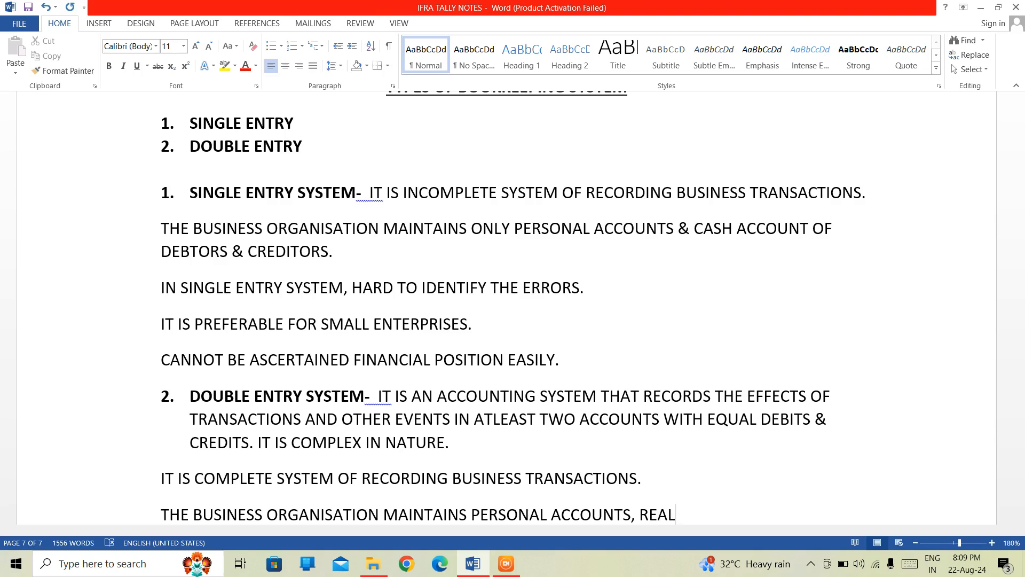
text( ACCOUNTS)
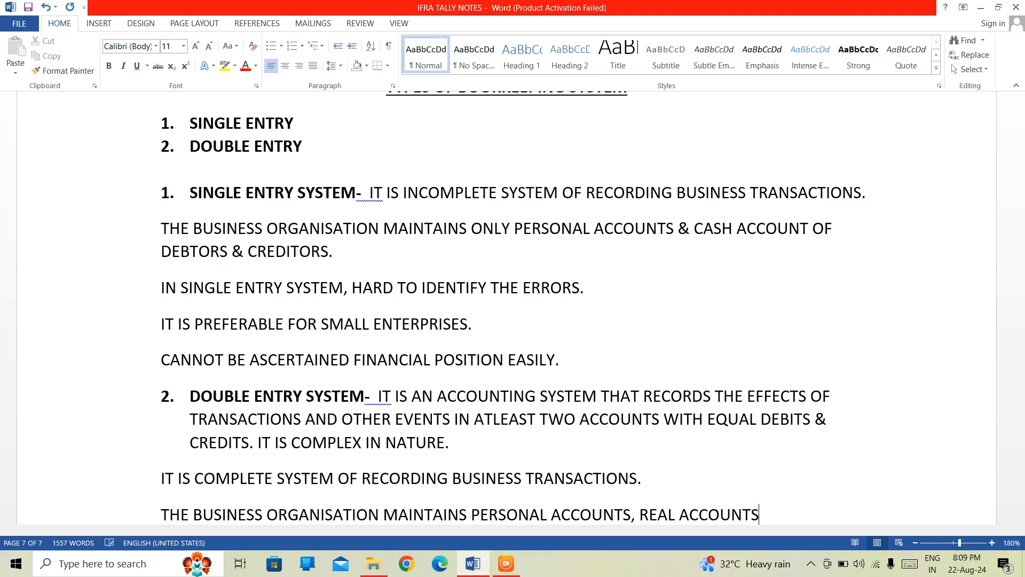
text(, REAL ACCOUN)
key(BackSpace)
text(& NOMI)
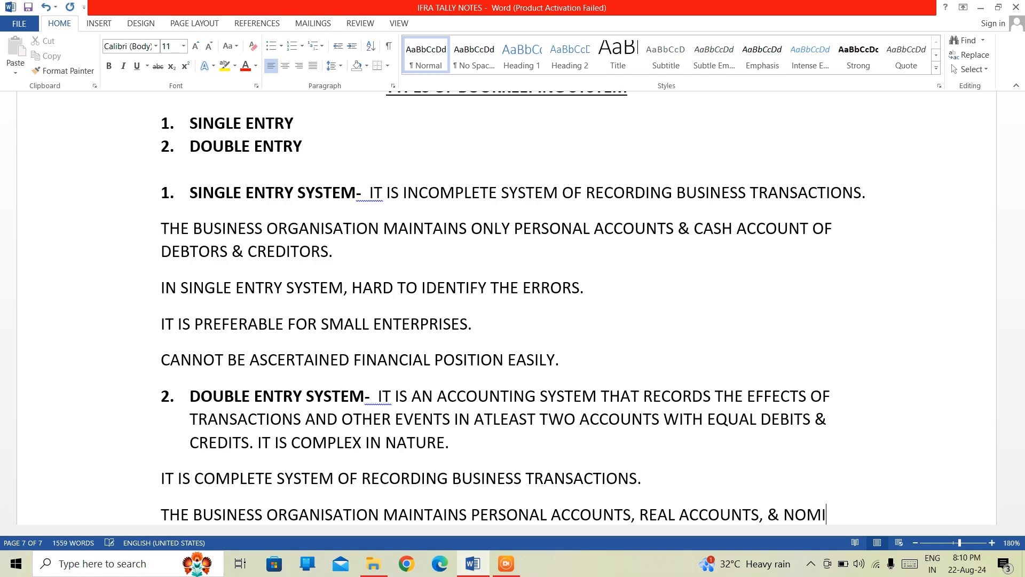
text(NAL ACCOU)
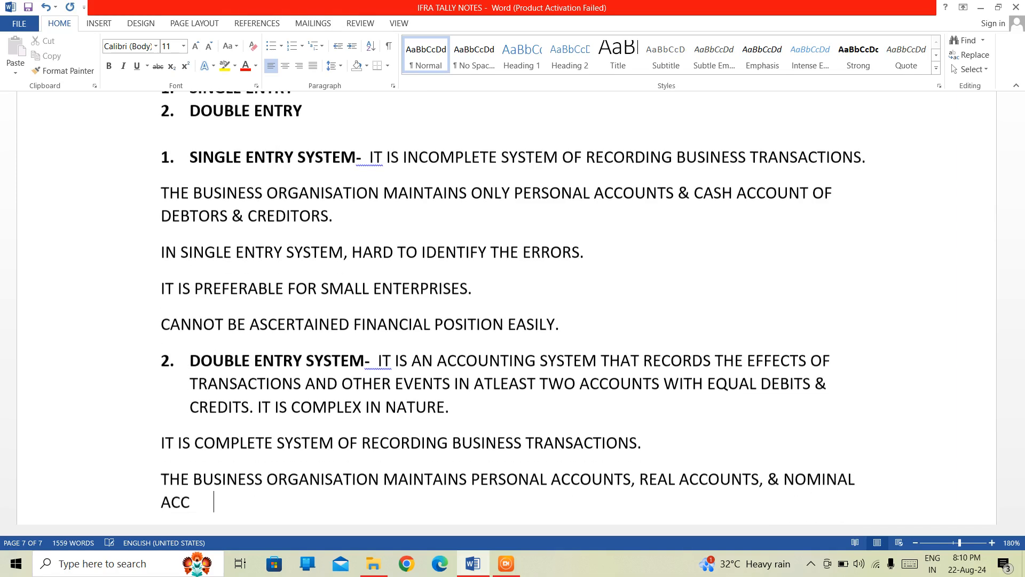
text(NTS)
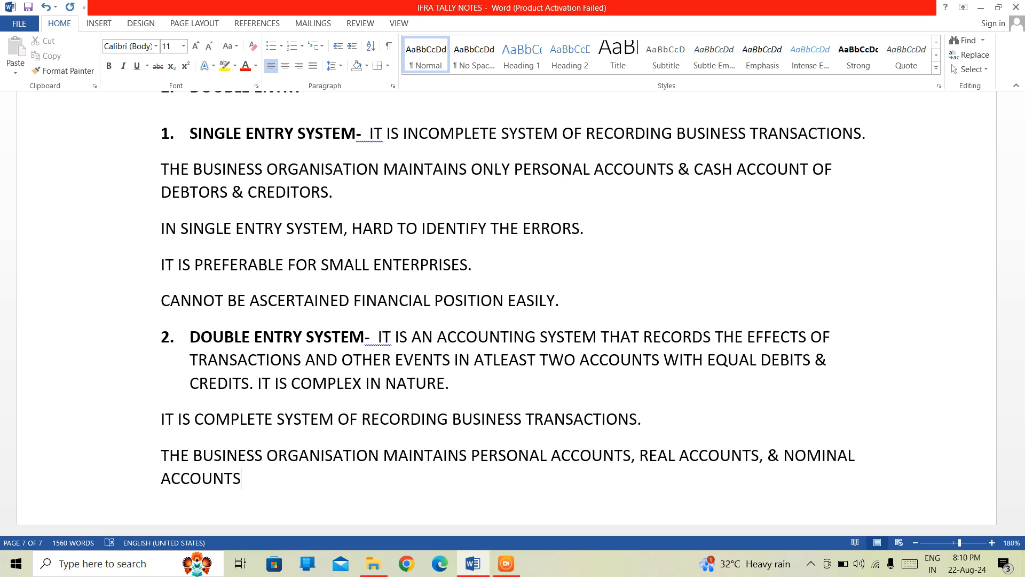
text(.)
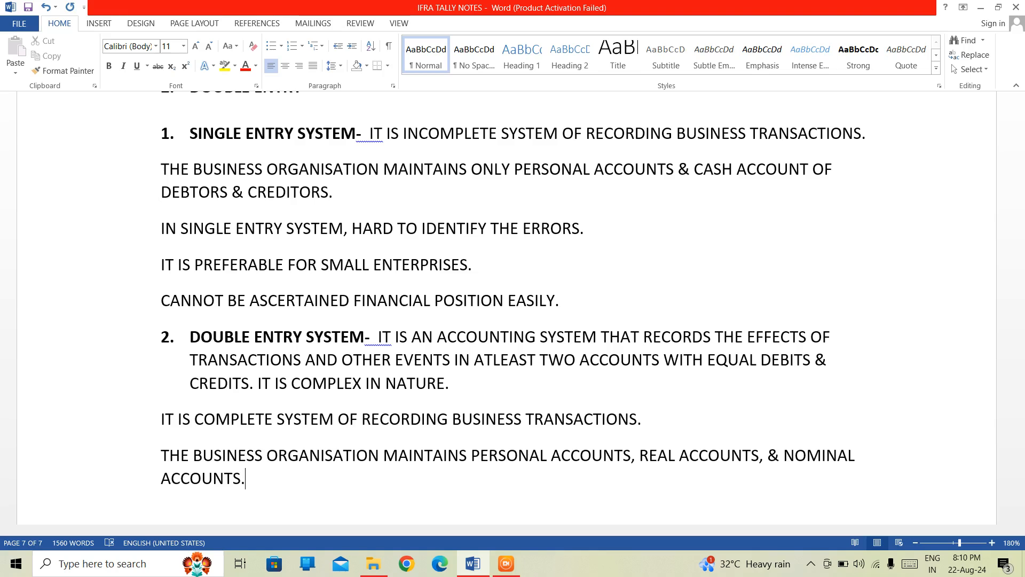